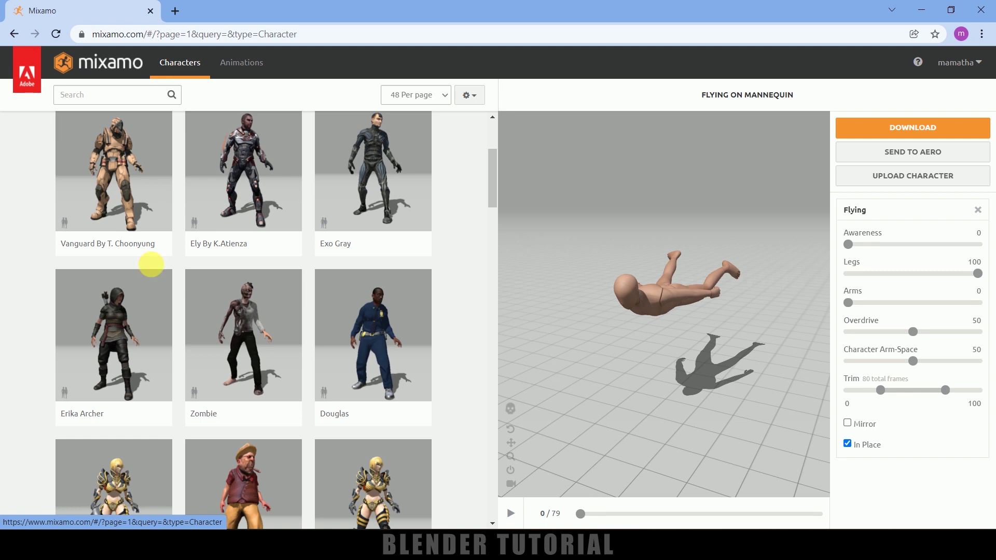
Search the animations for "flying" and apply the Flying animation to the mannequin with In Place enabled
scroll(266, 348, "down", 5)
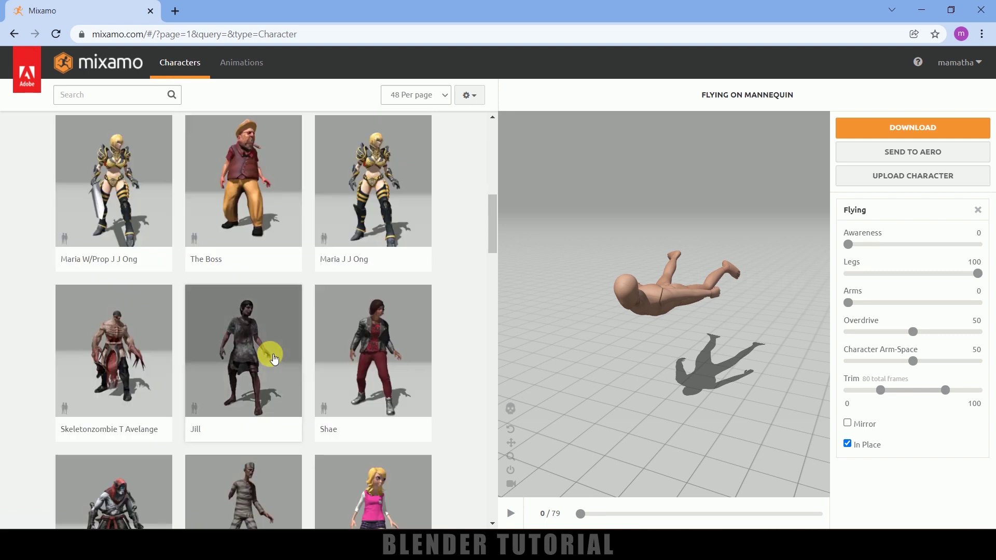
scroll(274, 358, "up", 5)
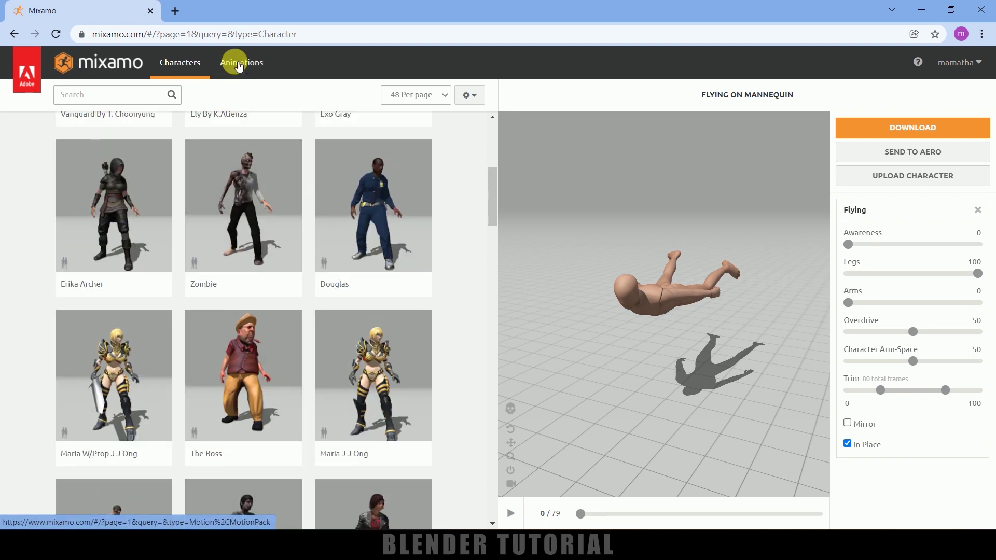
left_click(228, 63)
left_click(115, 95)
type("flying")
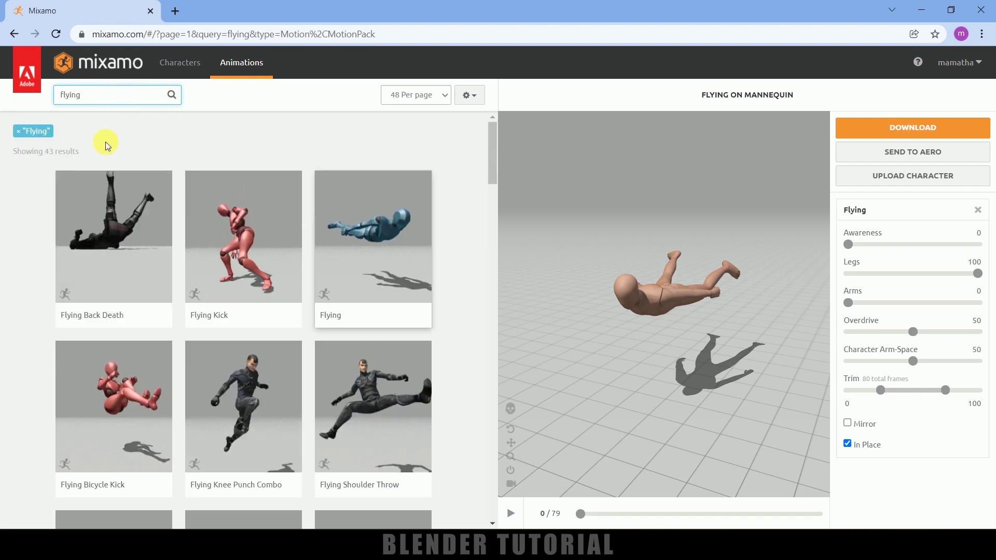
left_click(357, 225)
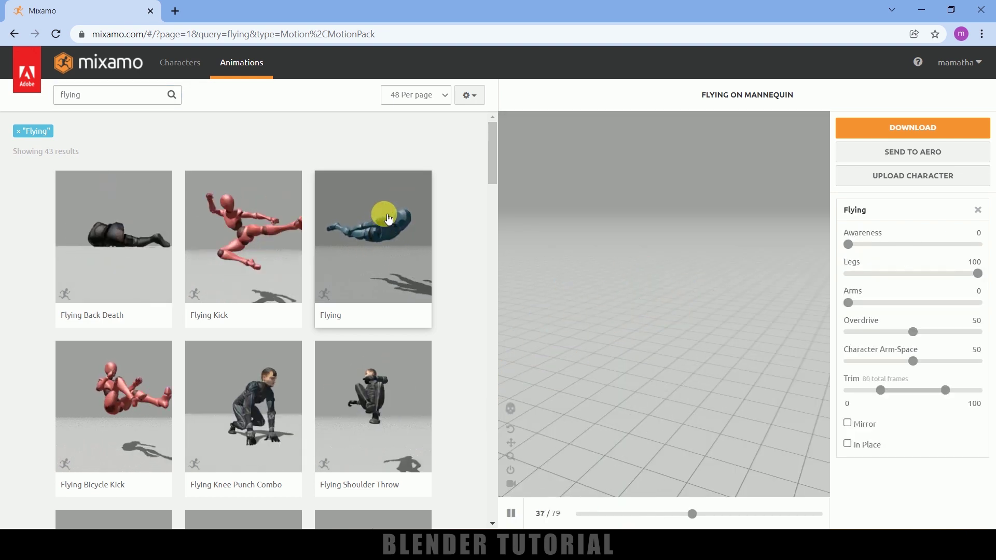
left_click(847, 445)
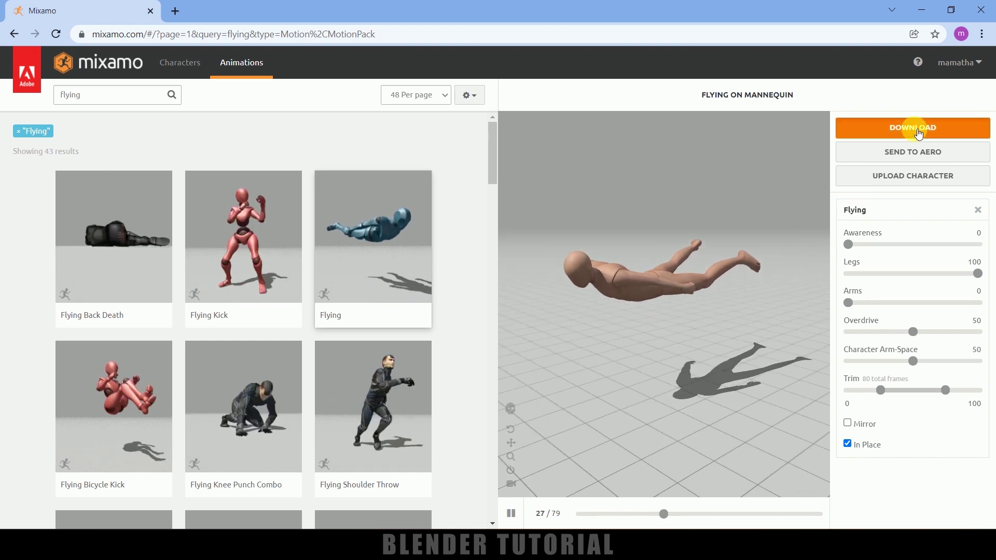
Download the Flying animation as FBX Binary (.fbx) with skin at 30 frames per second
left_click(919, 133)
left_click(353, 181)
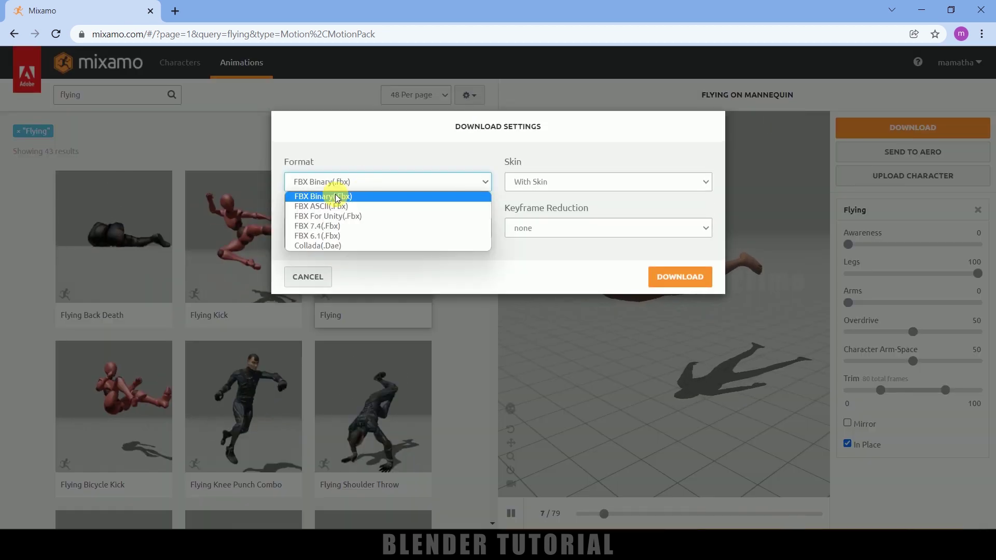
left_click(332, 197)
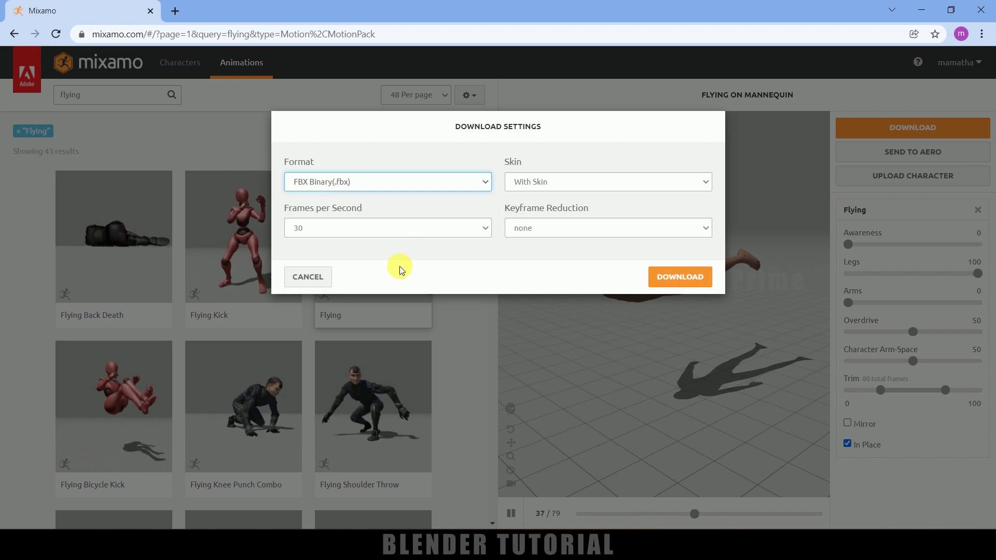
left_click(341, 234)
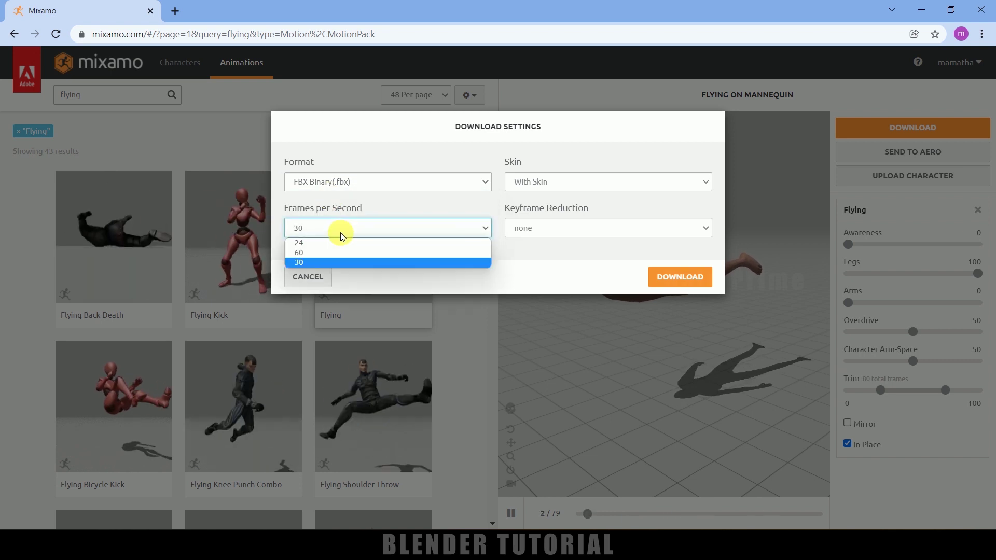
left_click(318, 263)
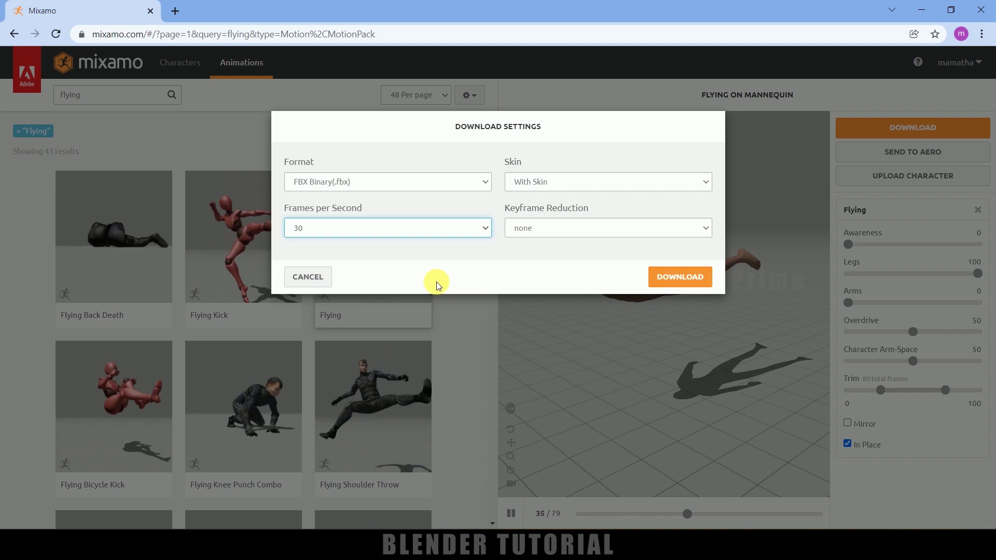
left_click(667, 280)
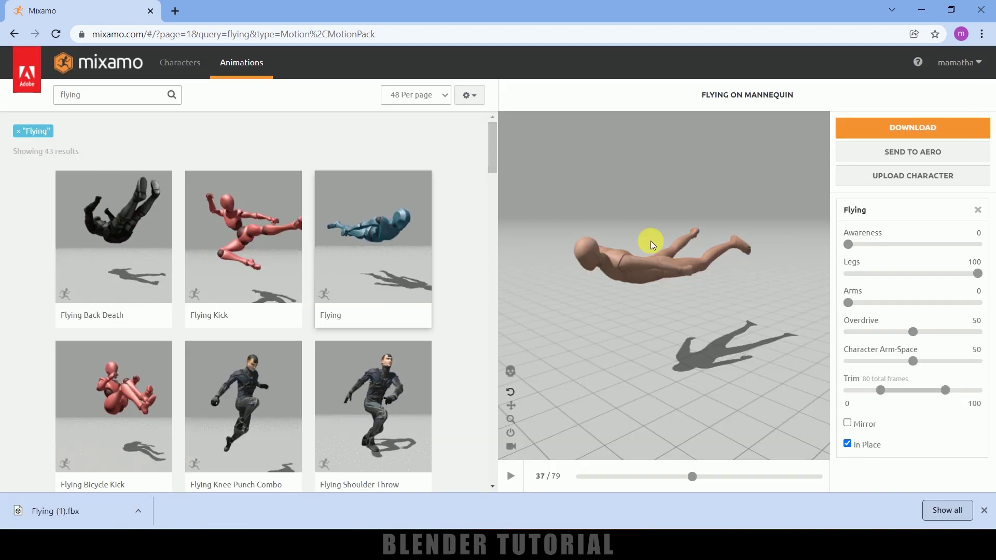
Switch to Blender and import the downloaded Flying FBX file from the Downloads folder
left_click(921, 10)
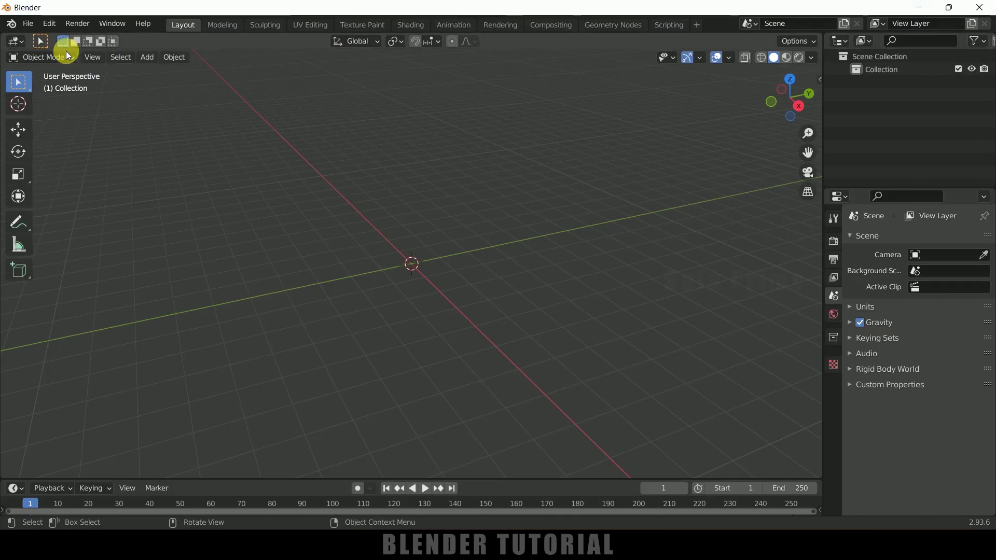
left_click(31, 24)
mouse_move(60, 202)
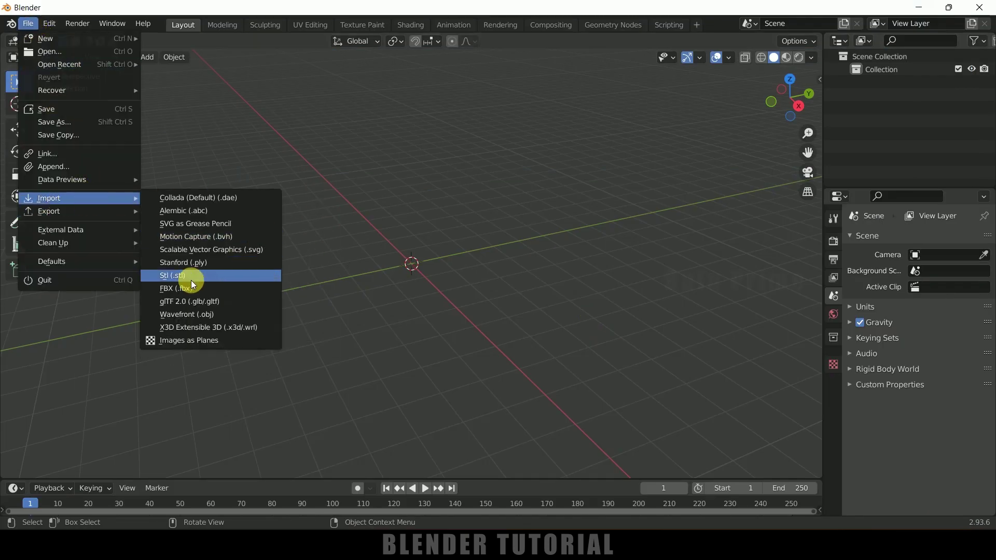
left_click(176, 288)
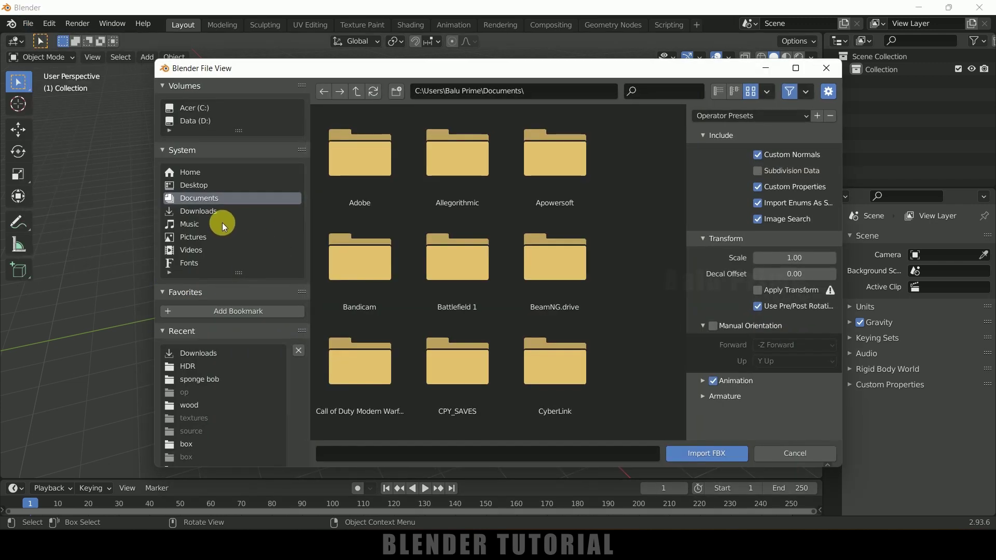
left_click(195, 211)
scroll(518, 375, "down", 5)
left_click(557, 280)
left_click(700, 451)
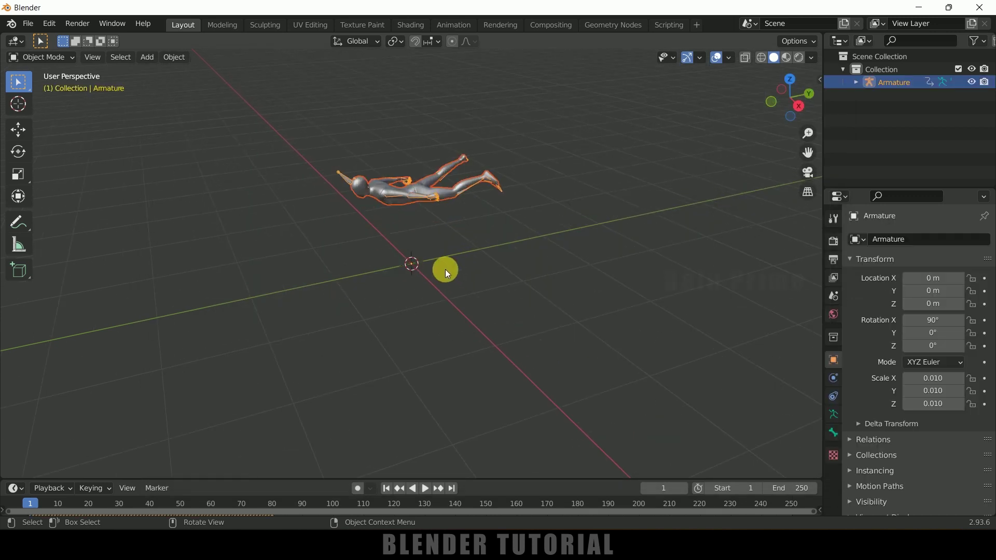
Play the imported flying animation briefly to check the character's motion
mouse_move(462, 281)
middle_mouse_down()
mouse_move(522, 282)
mouse_move(468, 285)
middle_mouse_up()
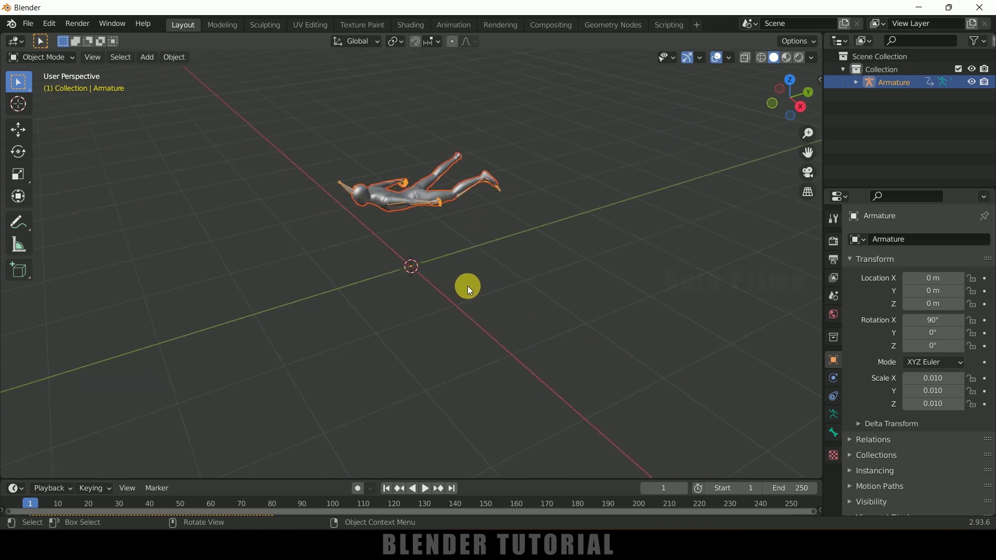
key("space")
key("space")
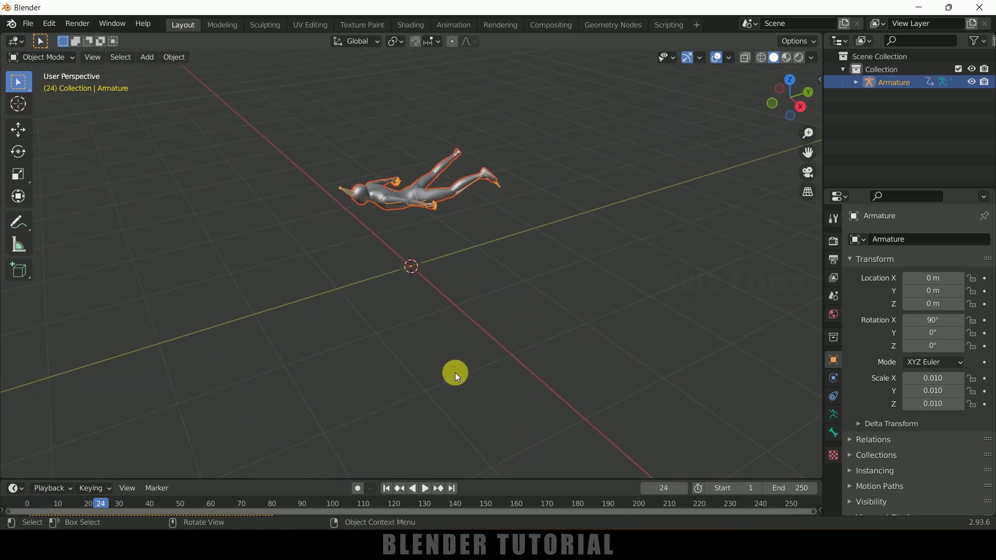
Select the character's armature and scale it up uniformly to a scale of about 0.034
left_click(501, 266)
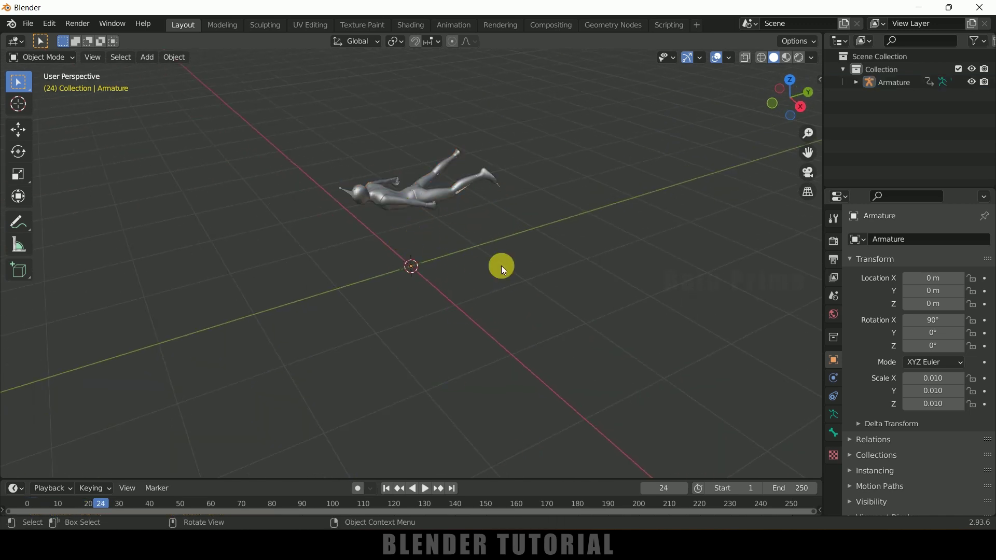
left_click(349, 198)
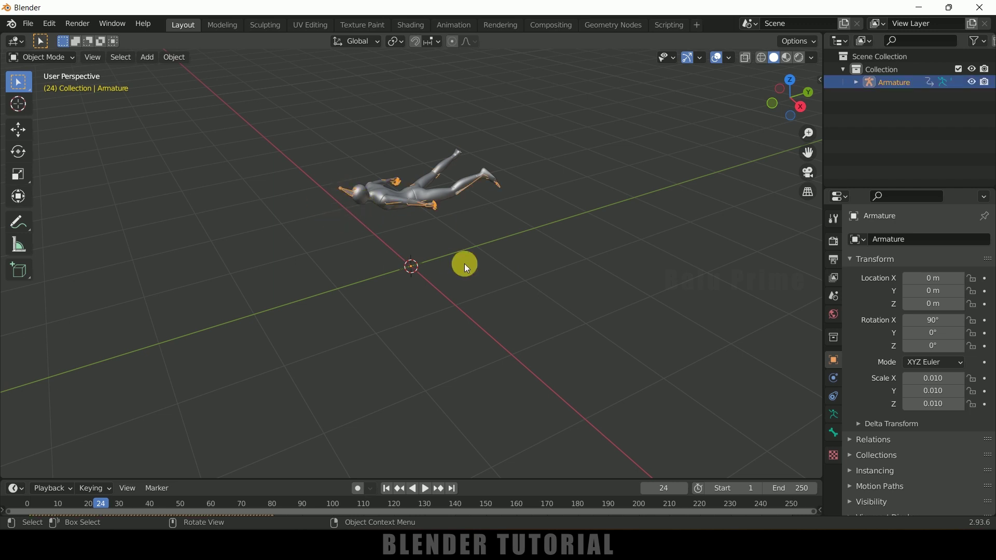
key("s")
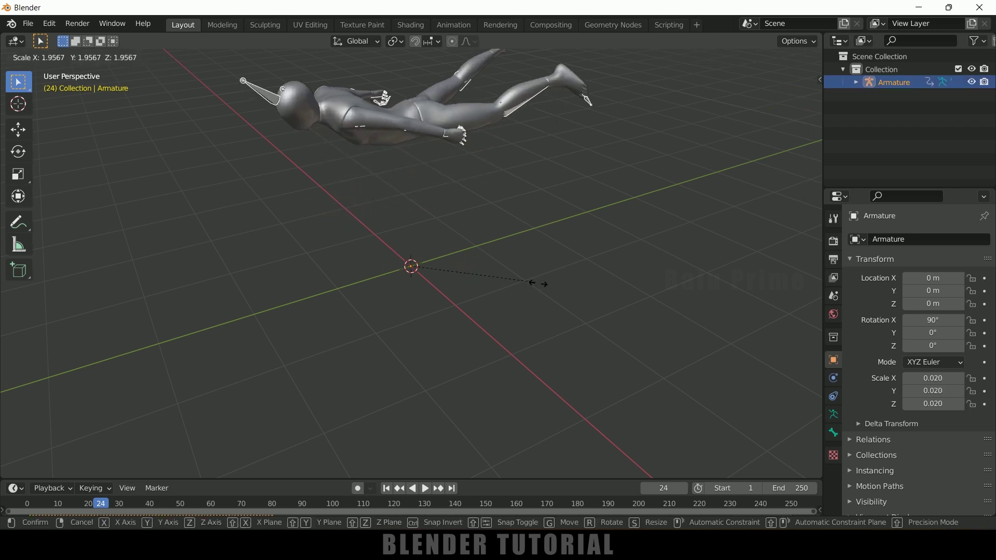
left_click(618, 294)
middle_click_drag(618, 295, 505, 465)
Enlarge the timeline area and place the playhead on the last keyframe at frame 80
left_click_drag(498, 478, 494, 409)
key("space")
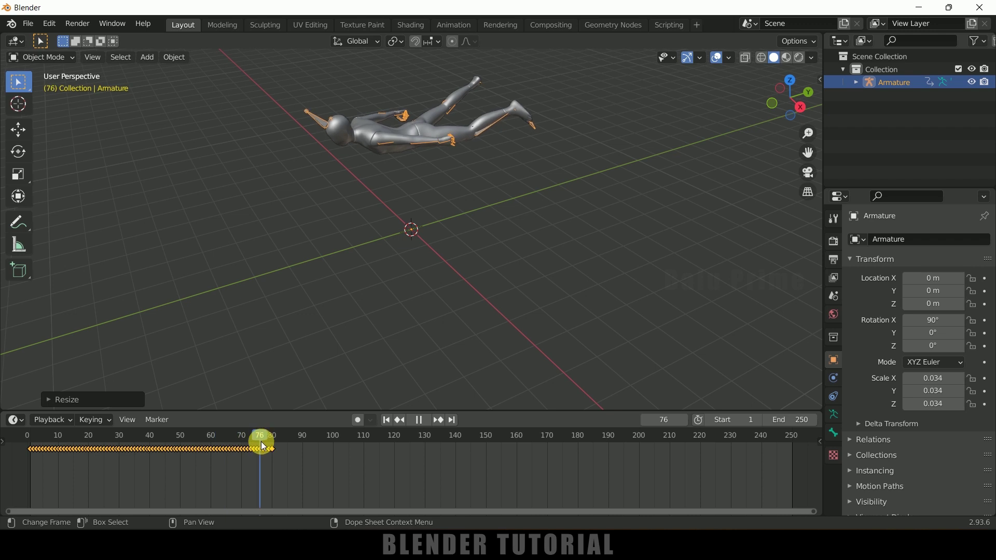
left_click_drag(260, 441, 260, 441)
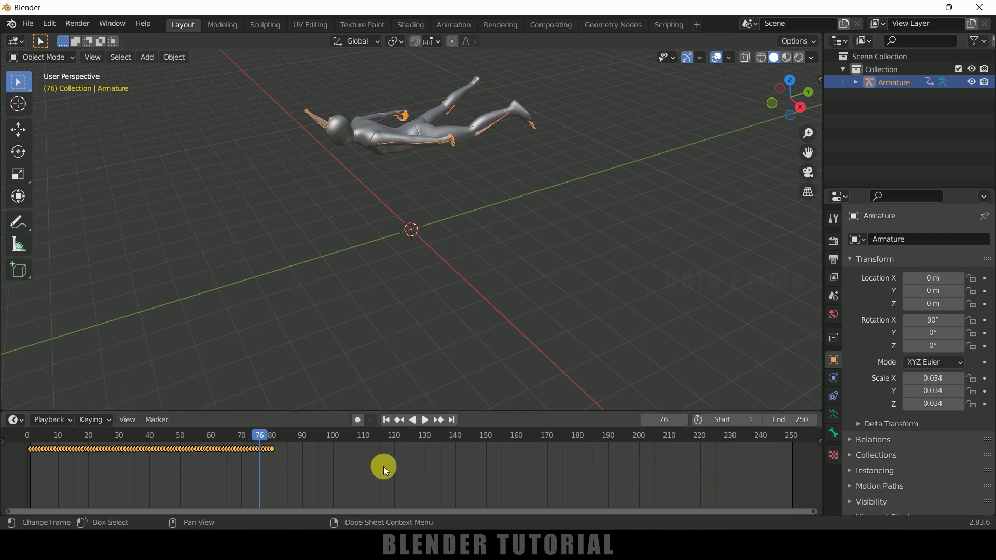
left_click(288, 436)
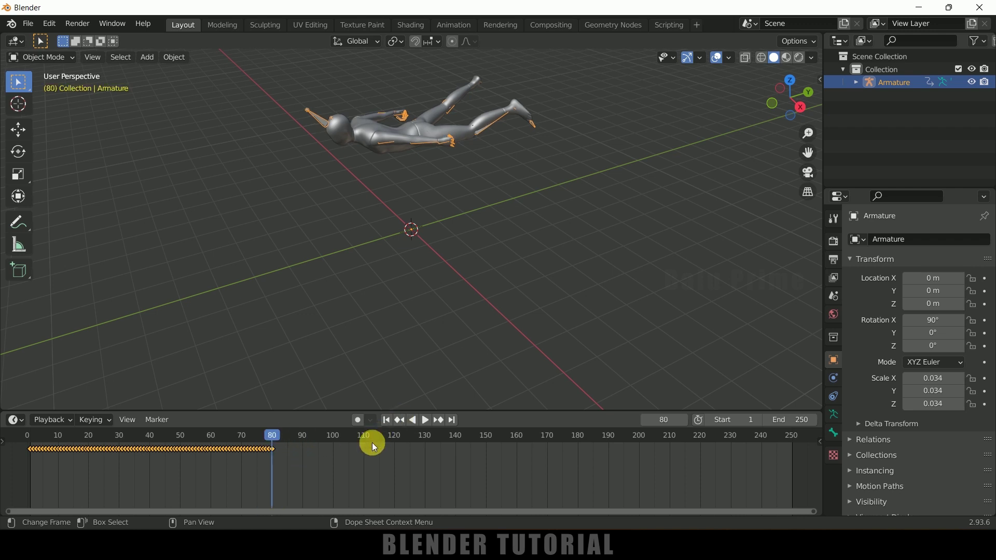
Copy all of the armature's keyframes and paste them starting at frame 81
left_click(344, 482)
left_click_drag(357, 487, 23, 445)
key("ctrl+c")
key("Right")
key("ctrl+v")
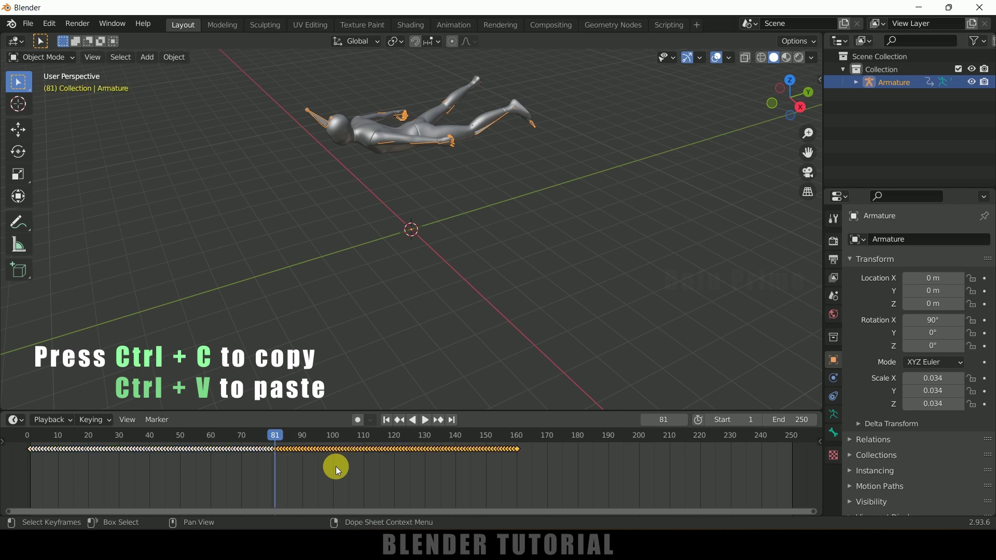
Paste the copied keyframes again starting at frame 161
left_click(529, 437)
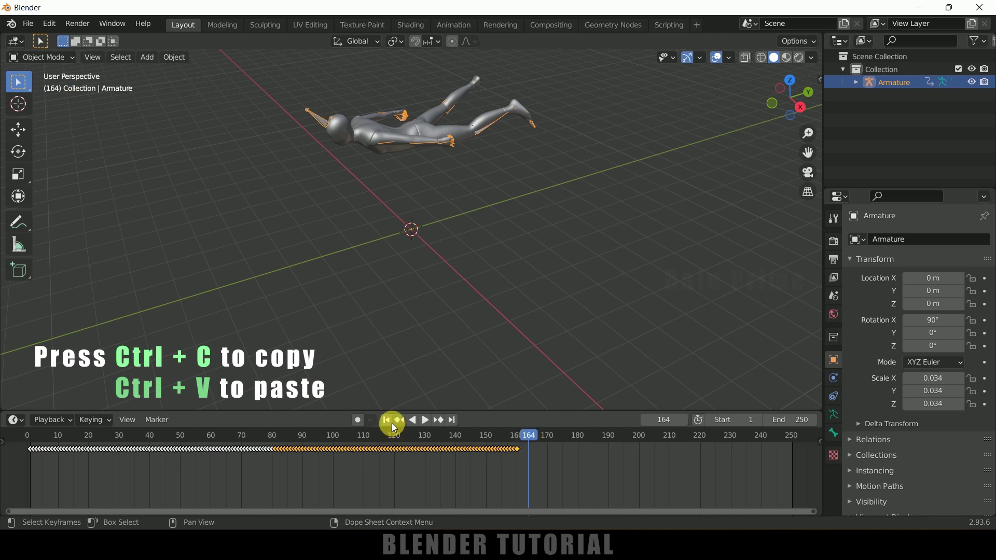
key("Right")
key("ctrl+v")
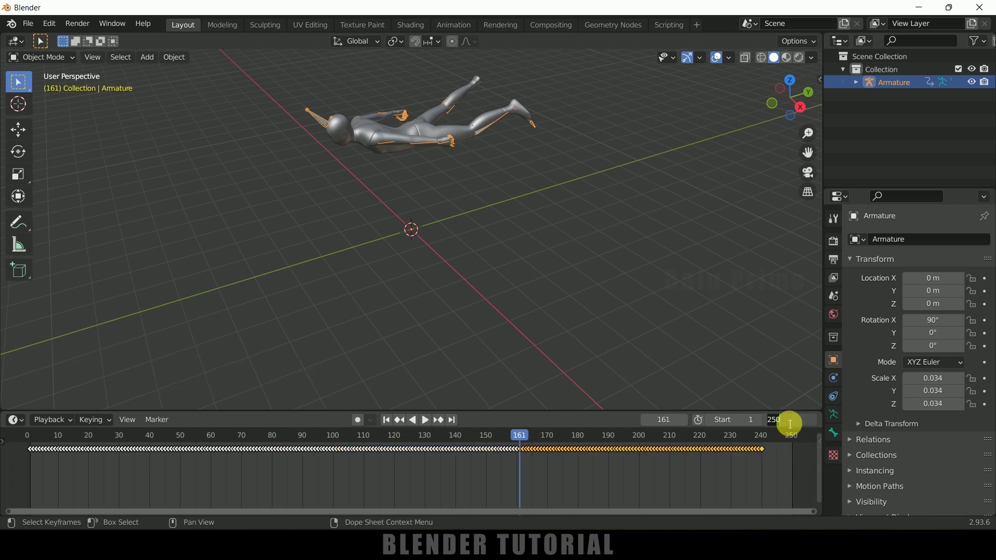
Set the scene's end frame to 350
left_click(791, 425)
type("350")
key("Return")
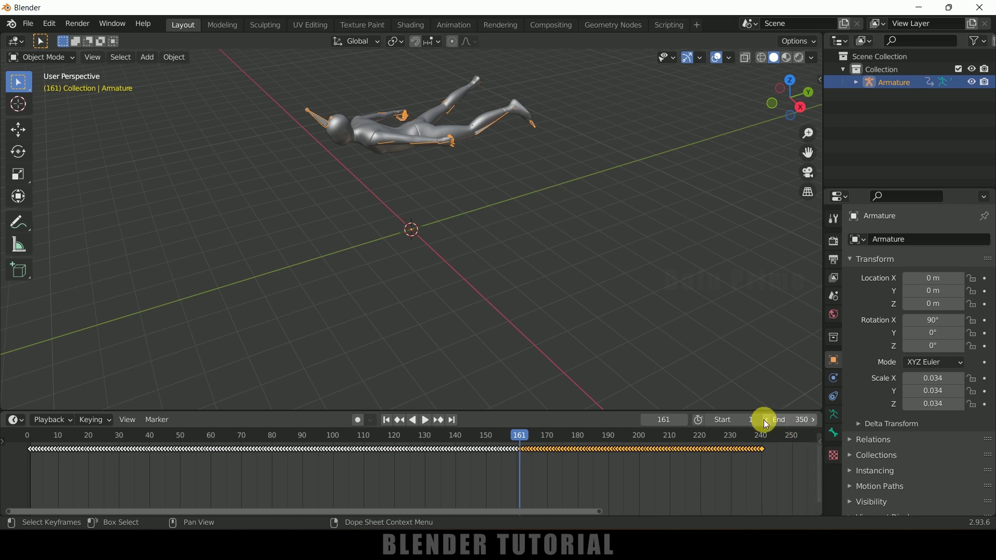
Paste another copy of the keyframes starting at frame 241 and widen the visible timeline range to show them
left_click(770, 437)
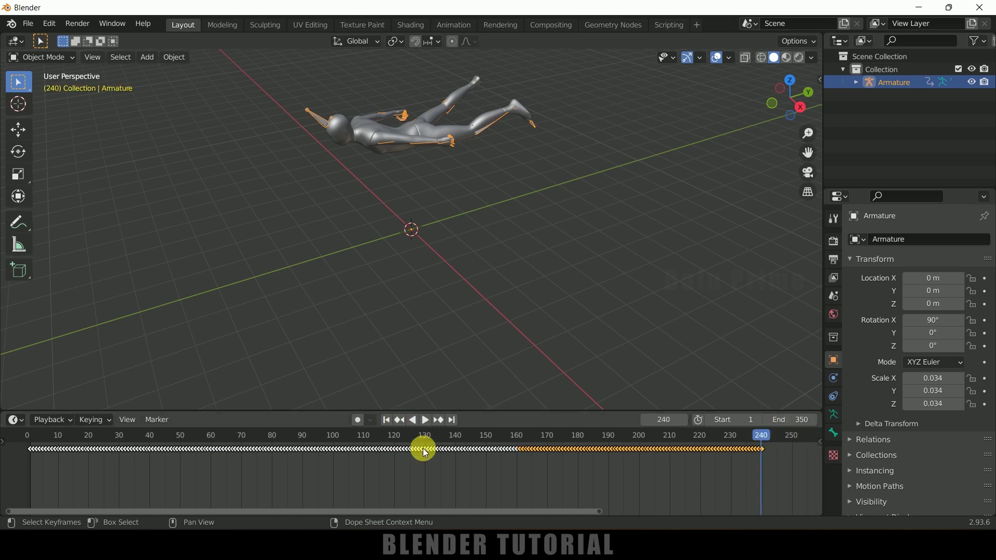
key("Right")
key("ctrl+v")
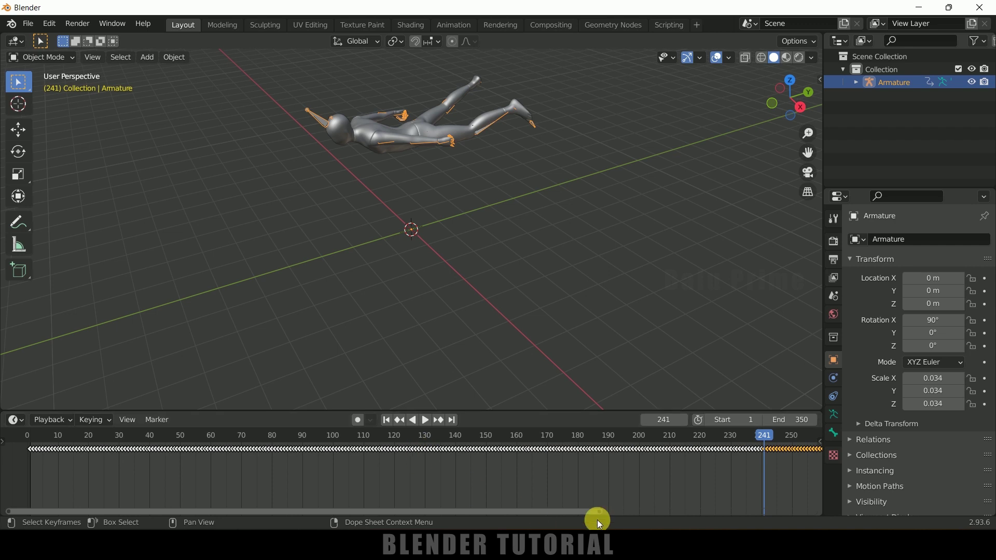
left_click_drag(604, 514, 807, 510)
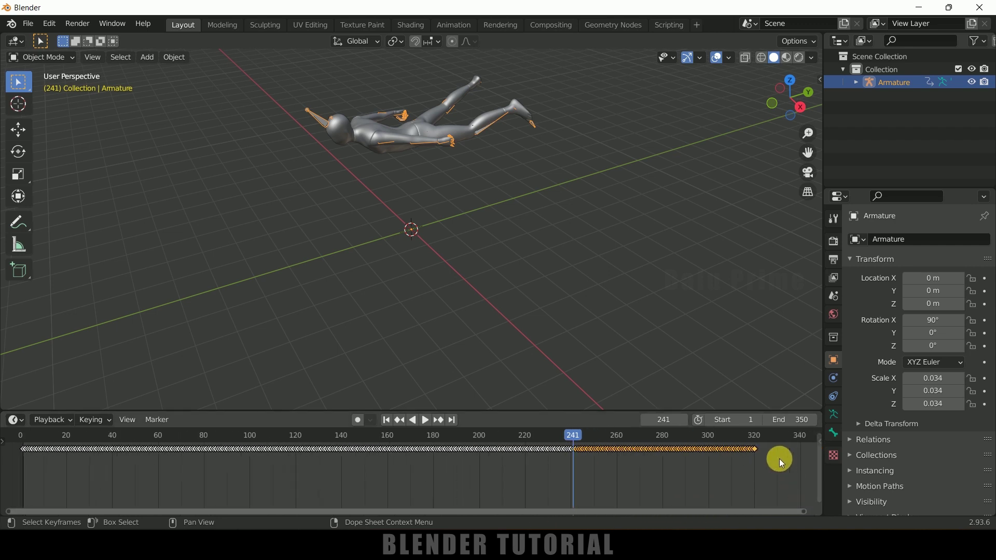
Go to the last keyframe at frame 320 and set the scene's end frame to 320
left_click(418, 420)
left_click(399, 419)
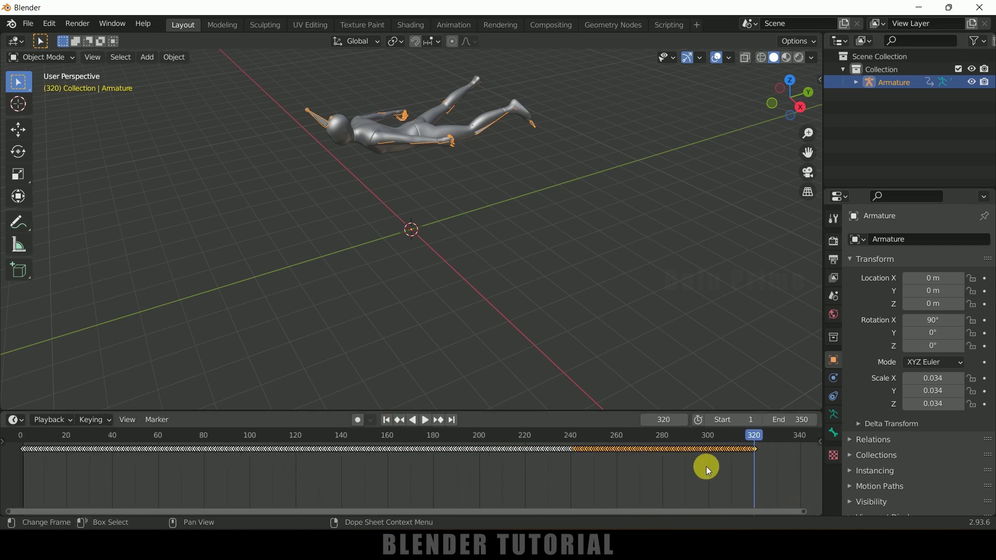
left_click(795, 421)
key("Return")
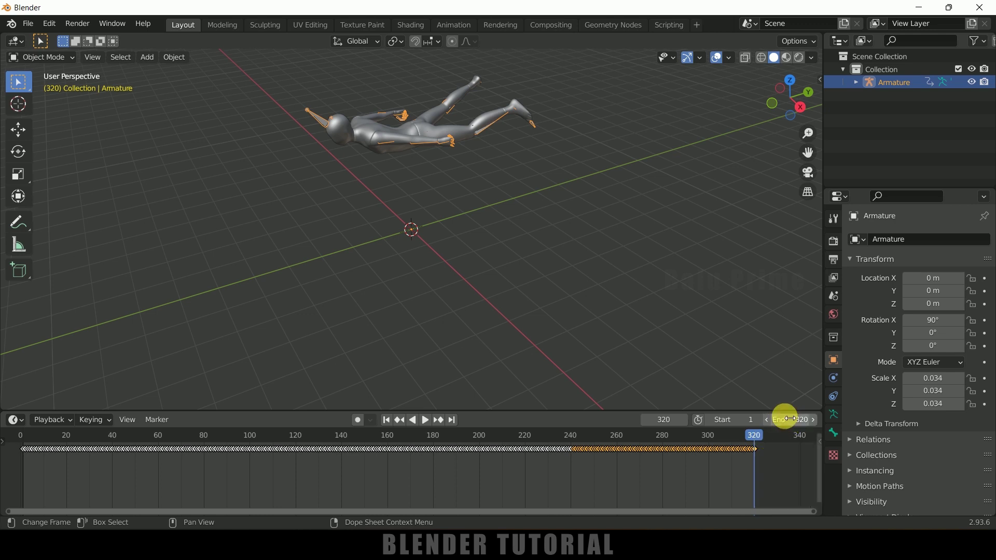
Play the extended flying animation from frame 1 and stop it
key("shift+Left")
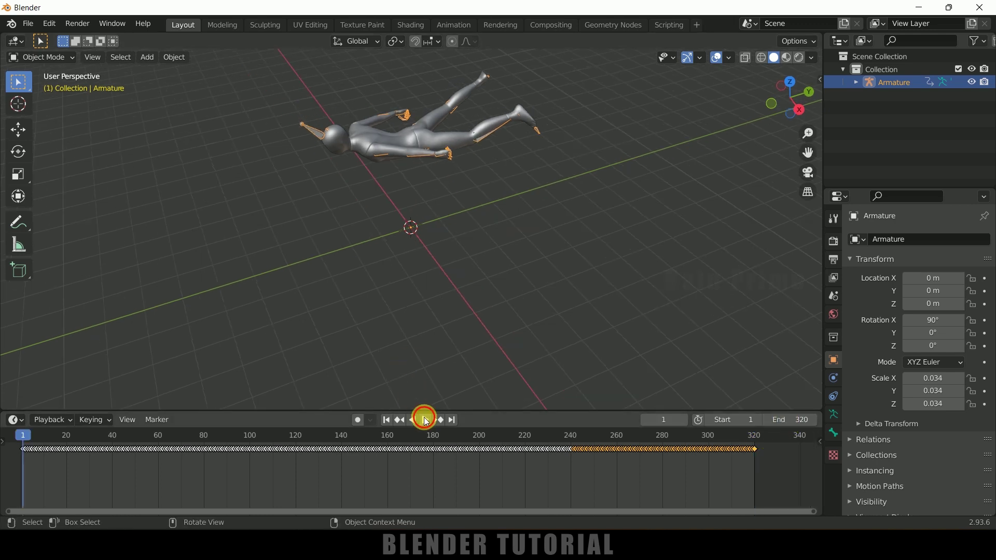
left_click(425, 419)
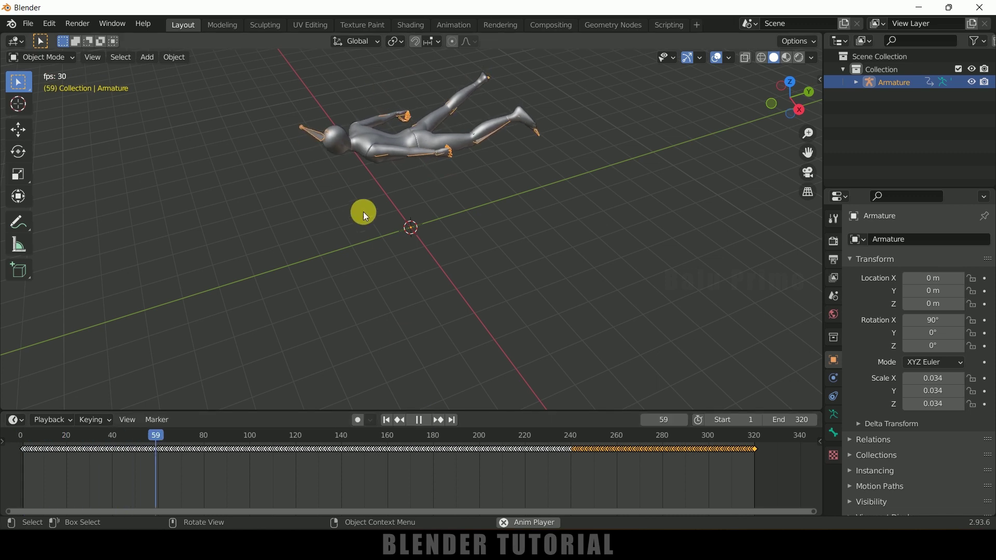
left_click(424, 420)
Shrink the timeline area and add a plane mesh at the world origin beneath the flying character
left_click_drag(553, 418, 549, 470)
middle_click_drag(539, 363, 511, 316)
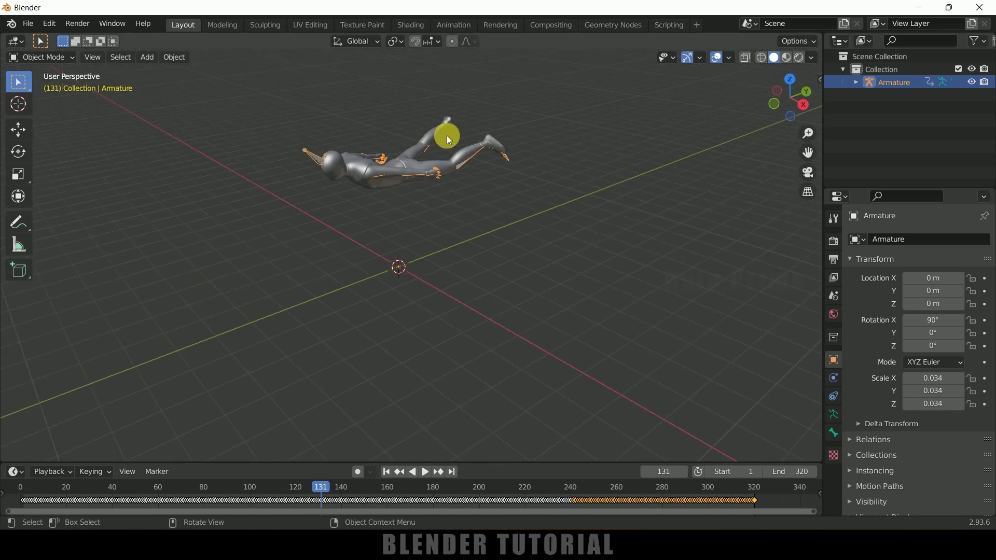
middle_click_drag(424, 150, 514, 232)
left_click(396, 261)
middle_click_drag(395, 261, 200, 177)
left_click(151, 53)
mouse_move(154, 73)
left_click(280, 70)
middle_click_drag(480, 331, 452, 338)
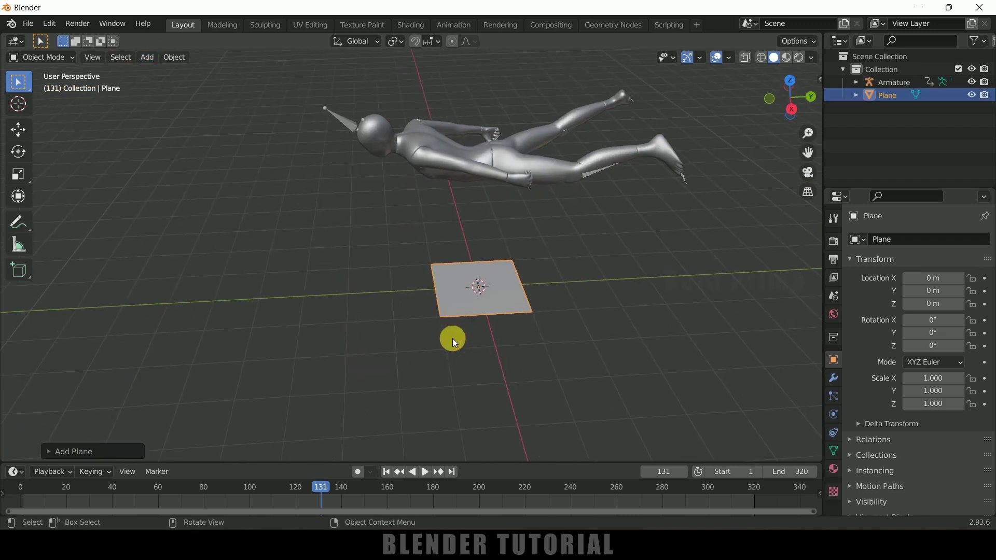
Stretch the plane along the Y axis to a scale of about 4.82
key("s")
key("y")
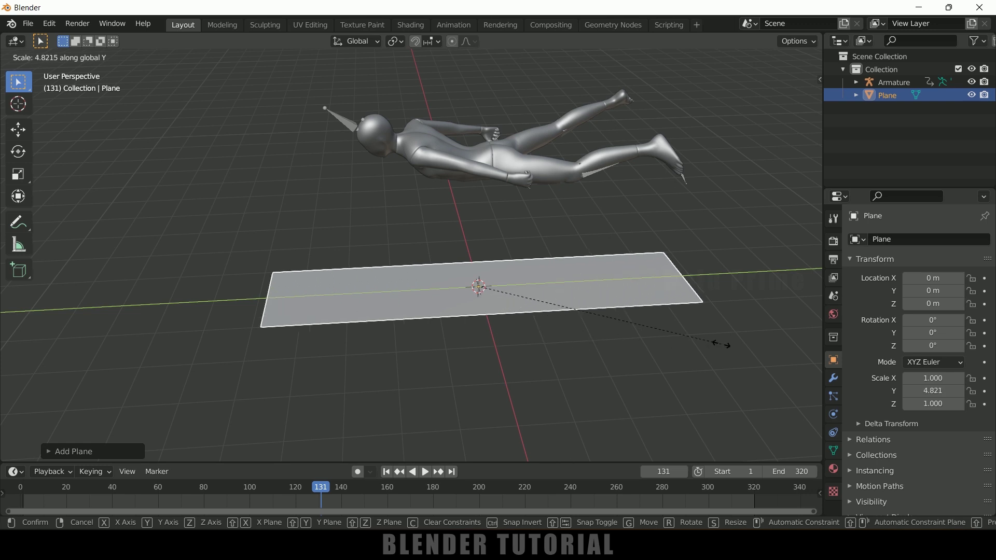
left_click(664, 347)
Move the plane up and back over the flying character, to about Y 3.19 m and Z 4.11 m
middle_click_drag(664, 346, 483, 345, "shift")
left_click(18, 129)
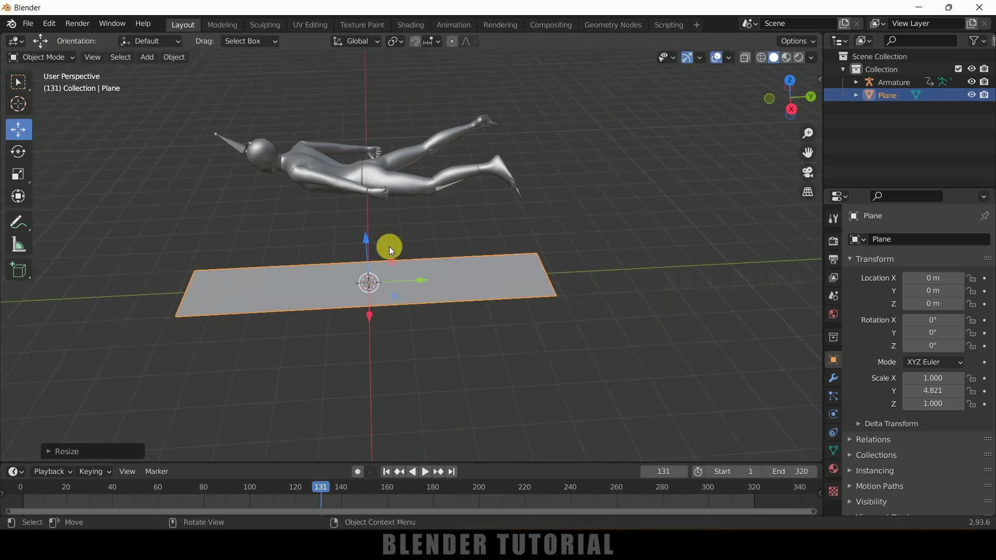
left_click_drag(365, 243, 556, 145)
In the right side view, tilt the plane about 4° around X and raise it to about Z 4.26 m
middle_click_drag(563, 164, 580, 211)
key("KP_3")
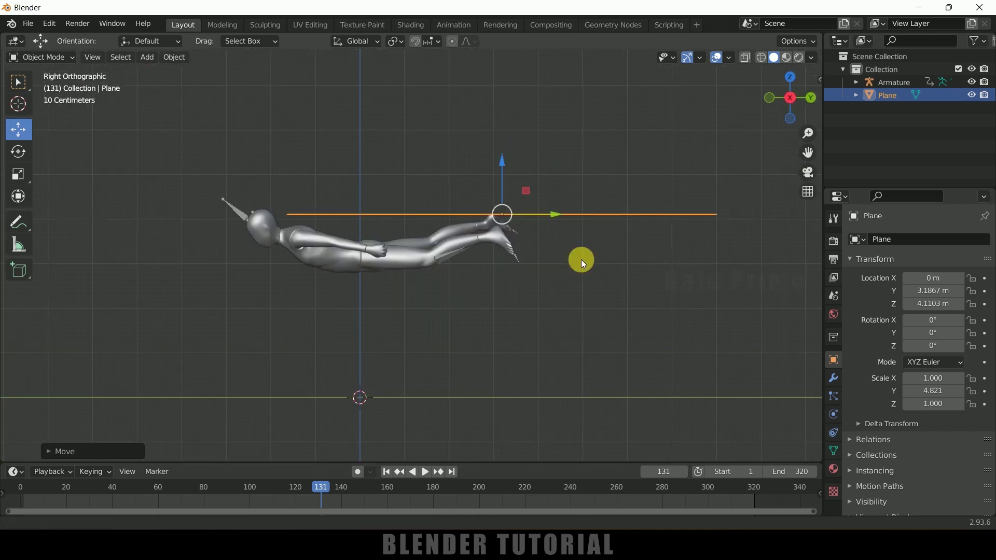
left_click(18, 152)
left_click_drag(460, 179, 506, 164)
left_click(30, 135)
Turn on X-ray display and select the plane together with the armature, with the armature as the active object
middle_click_drag(553, 263, 513, 314)
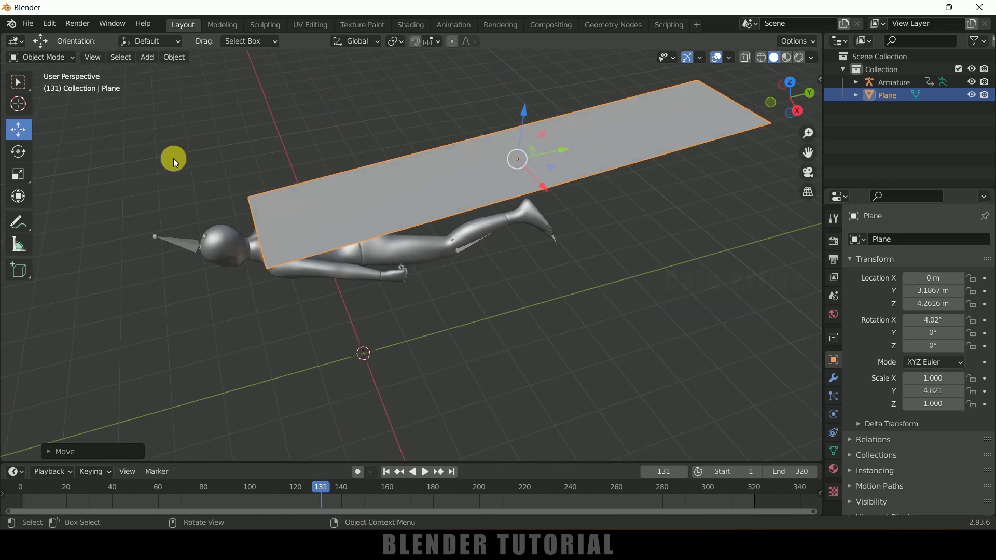
left_click(746, 58)
middle_click_drag(618, 334, 444, 230)
left_click(378, 142)
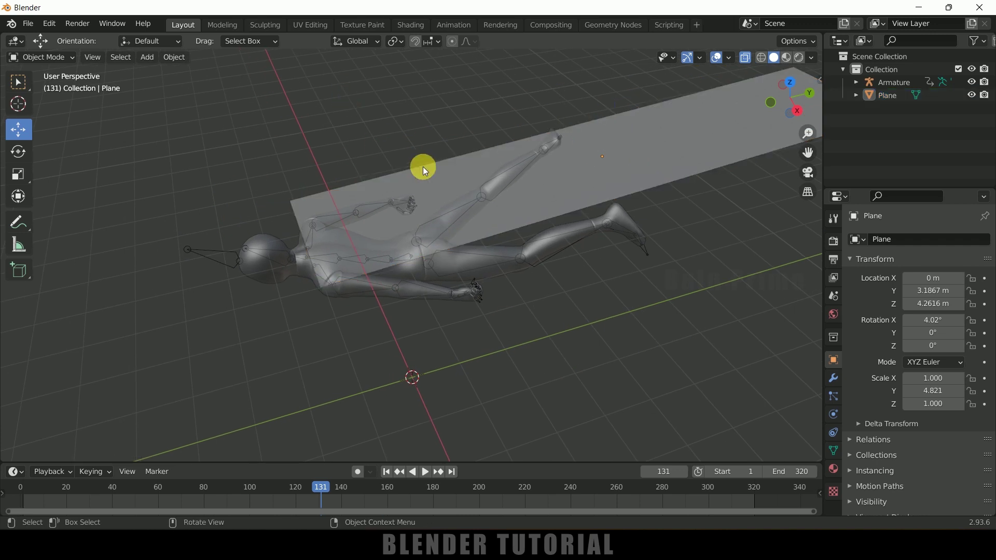
left_click(425, 187)
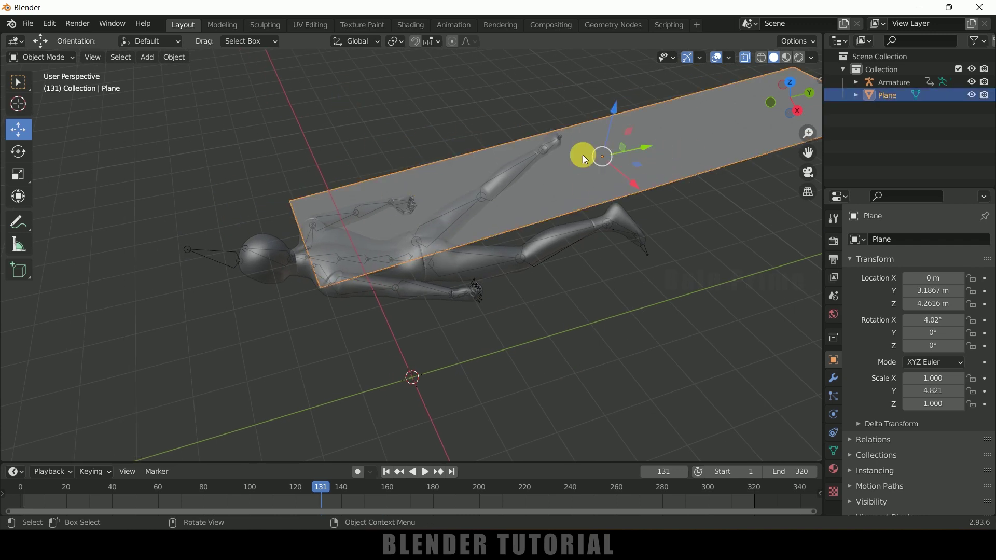
left_click(201, 257, "shift")
middle_click_drag(217, 273, 182, 248)
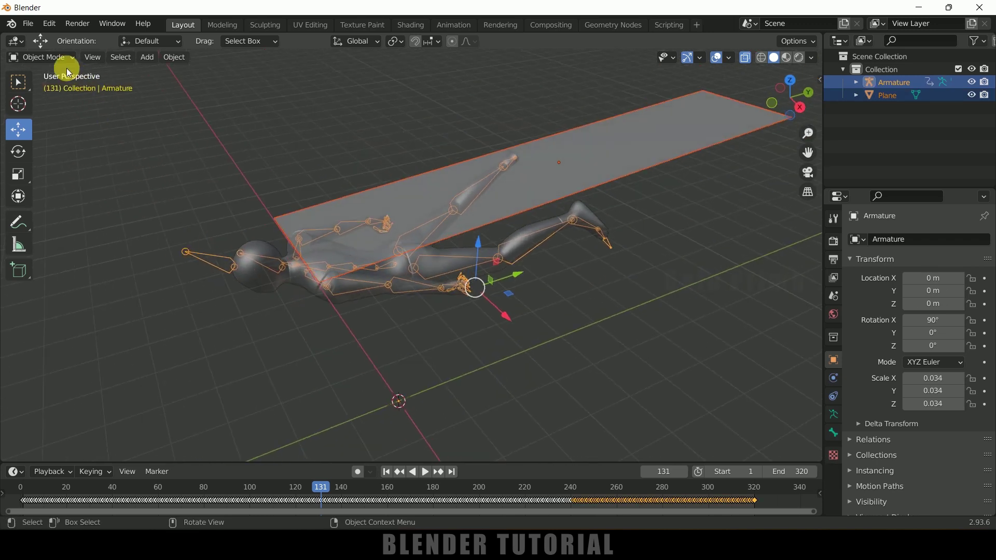
In Pose Mode, make the neck bone active and parent the plane to it using the Bone option
left_click(42, 57)
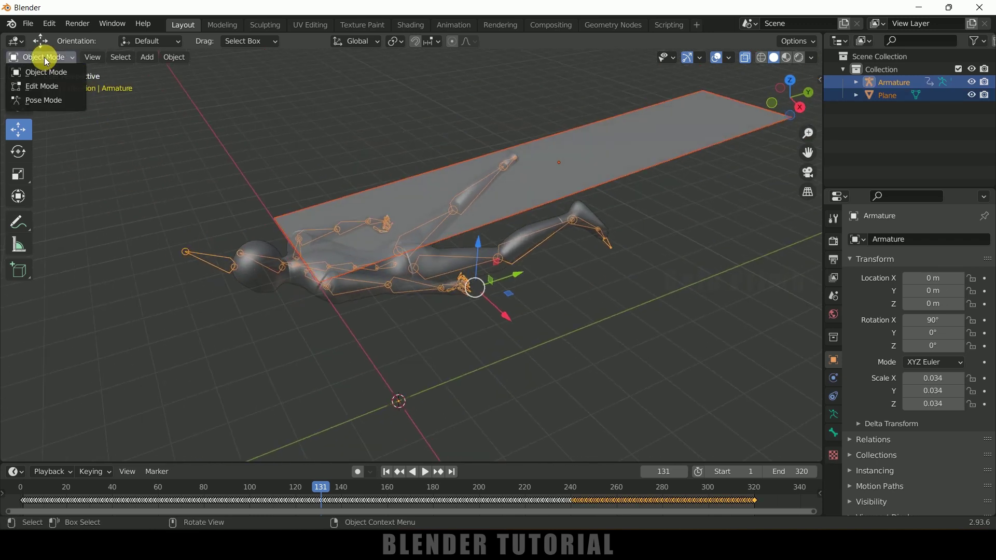
left_click(52, 100)
middle_click_drag(282, 314, 434, 340)
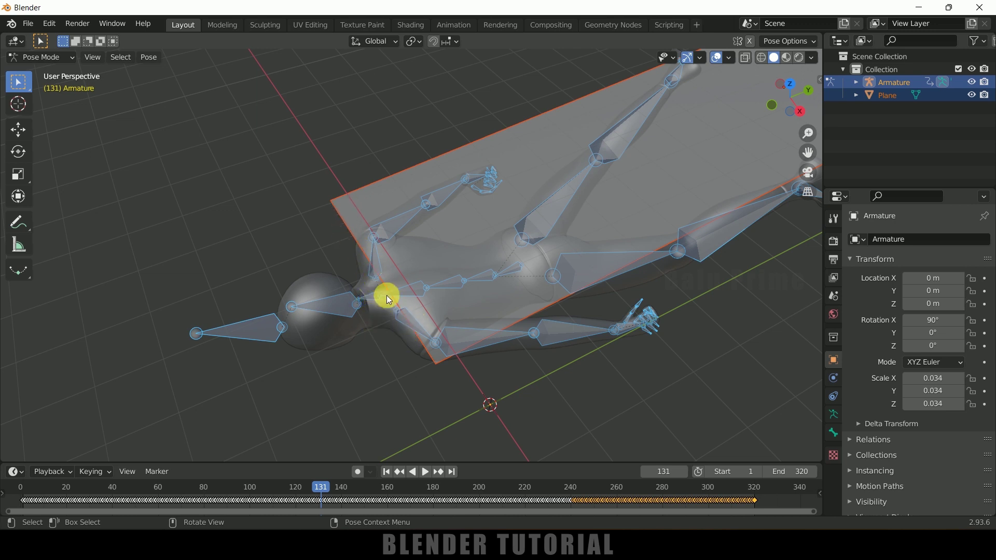
middle_click_drag(384, 328, 401, 306)
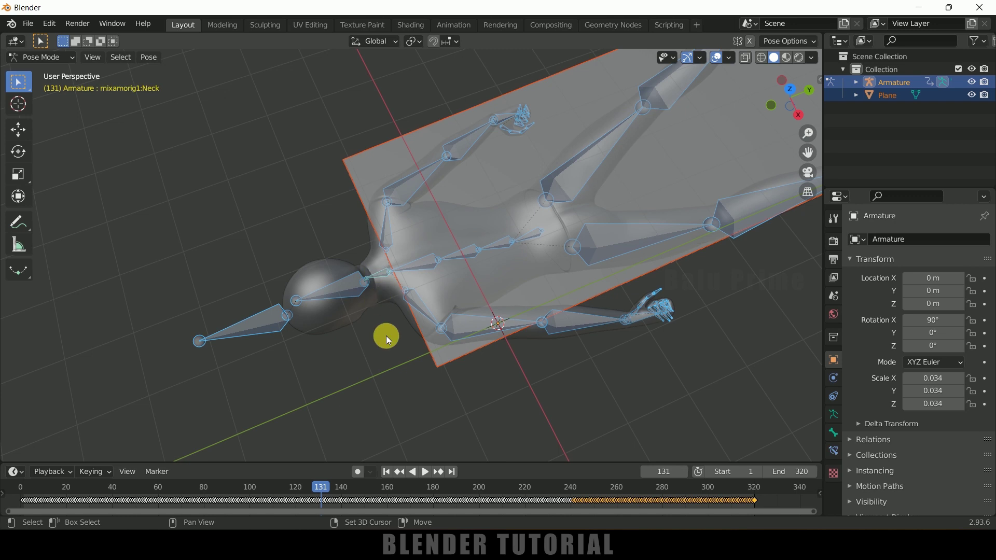
scroll(387, 330, "up", 3)
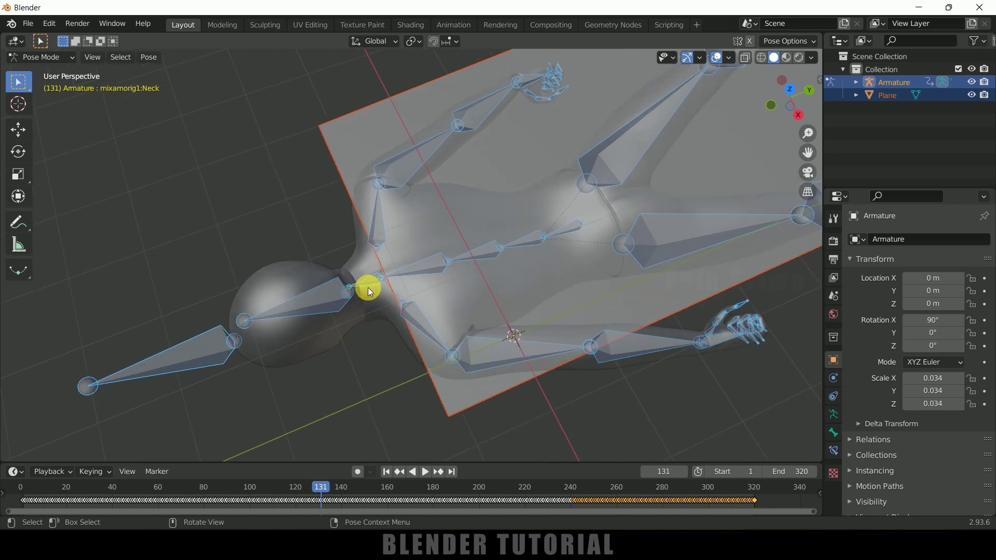
scroll(367, 288, "down", 3)
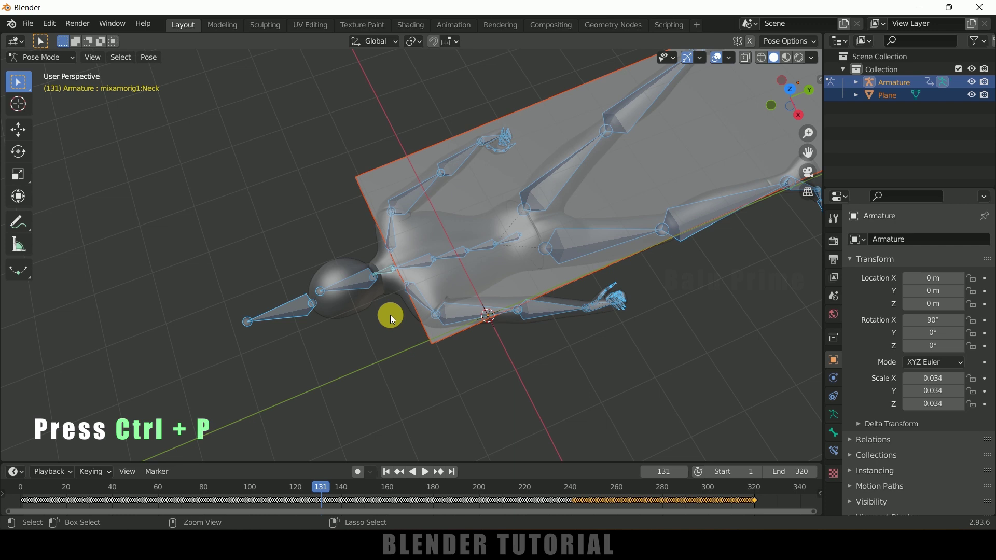
key("ctrl+p")
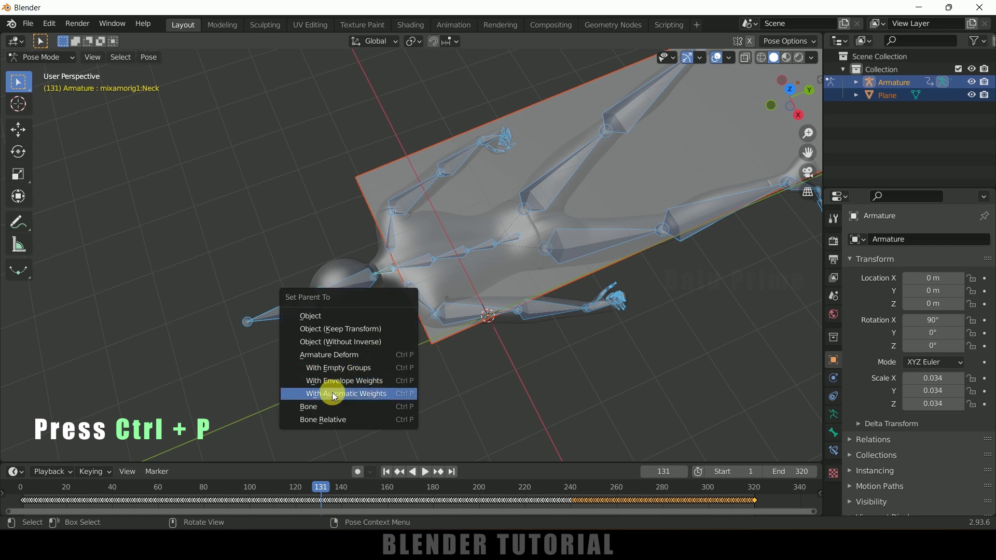
left_click(337, 411)
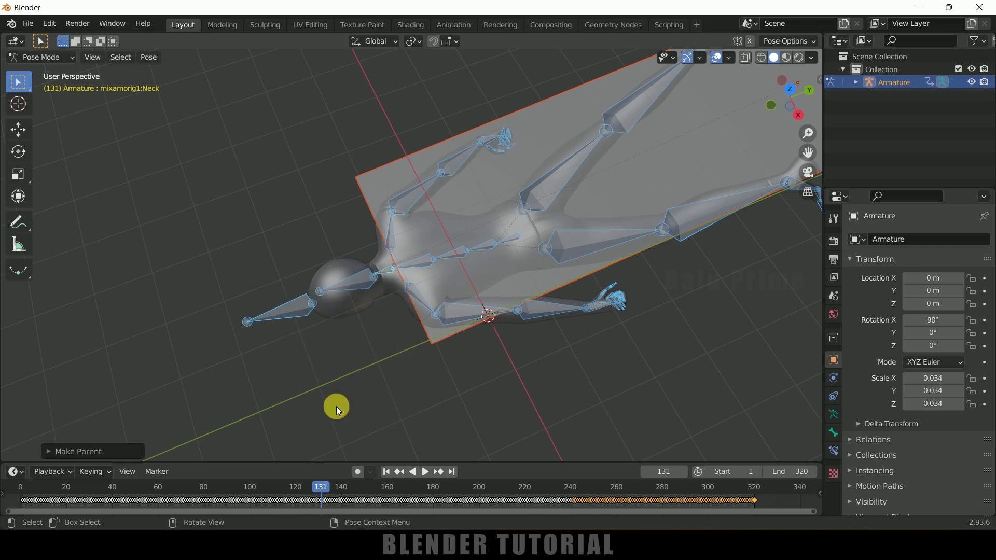
Return to Object Mode and turn off X-ray display
left_click(39, 57)
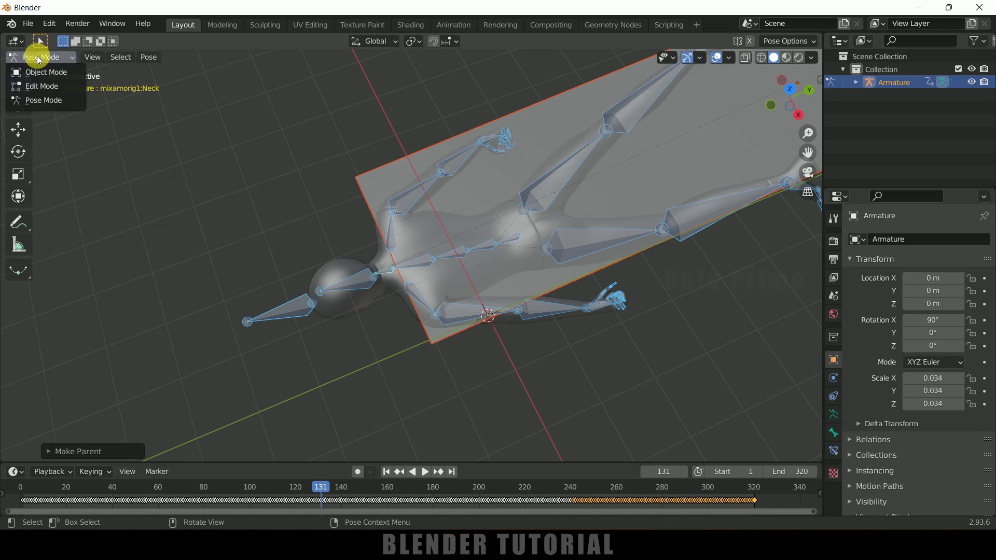
left_click(43, 73)
middle_click_drag(176, 196, 417, 328)
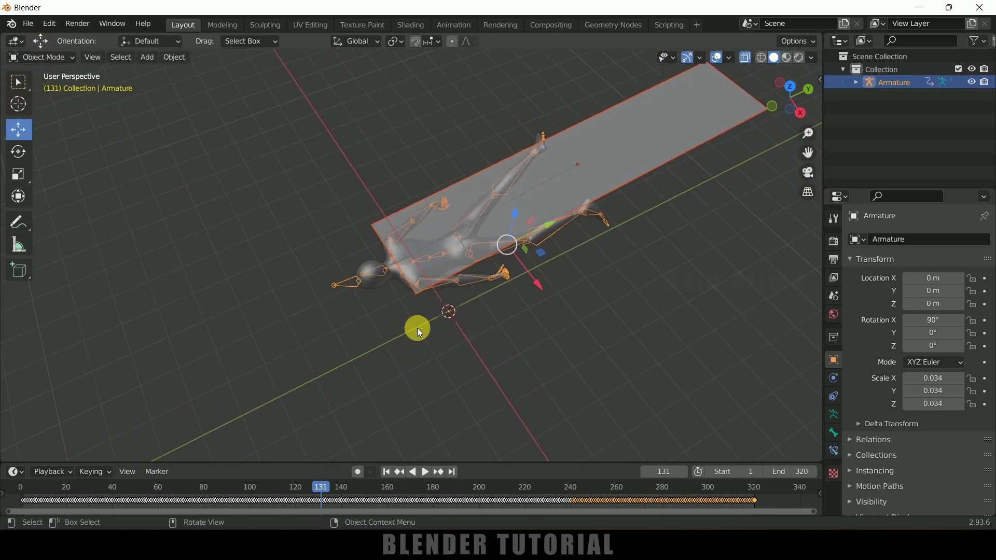
left_click(746, 57)
Play the animation to check how the plane follows the character, then stop it and return to frame 1
middle_click_drag(598, 292, 605, 276)
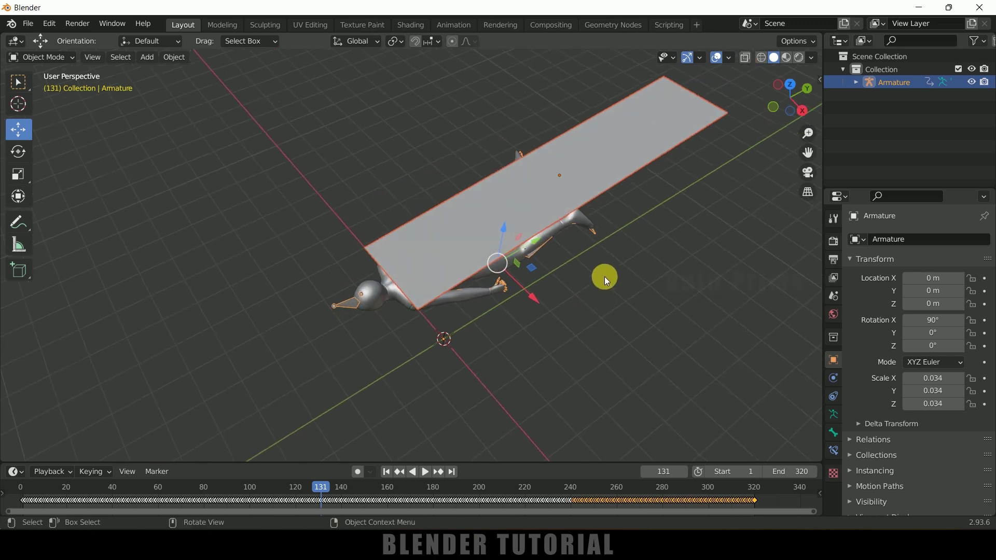
left_click(425, 475)
middle_click_drag(576, 363, 555, 279)
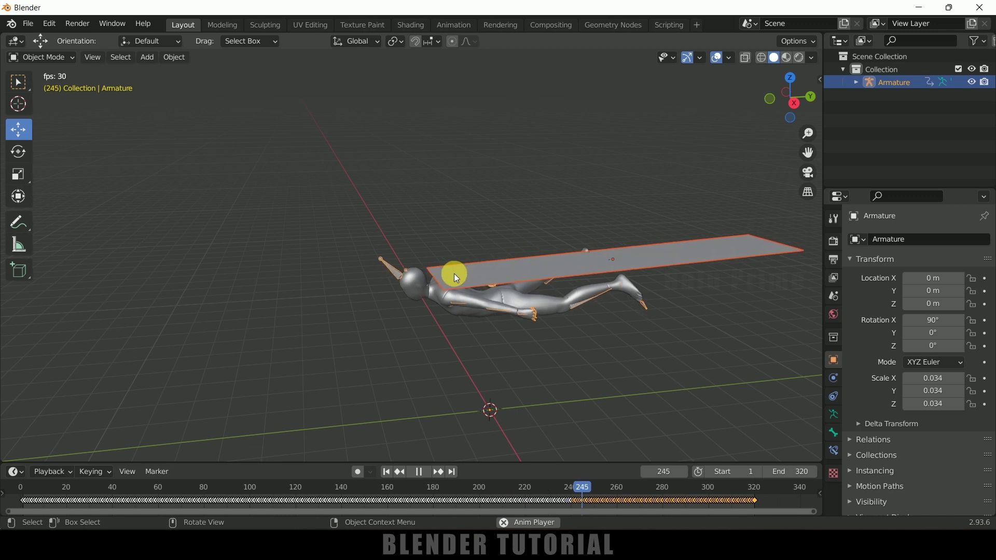
middle_click_drag(512, 350, 525, 385)
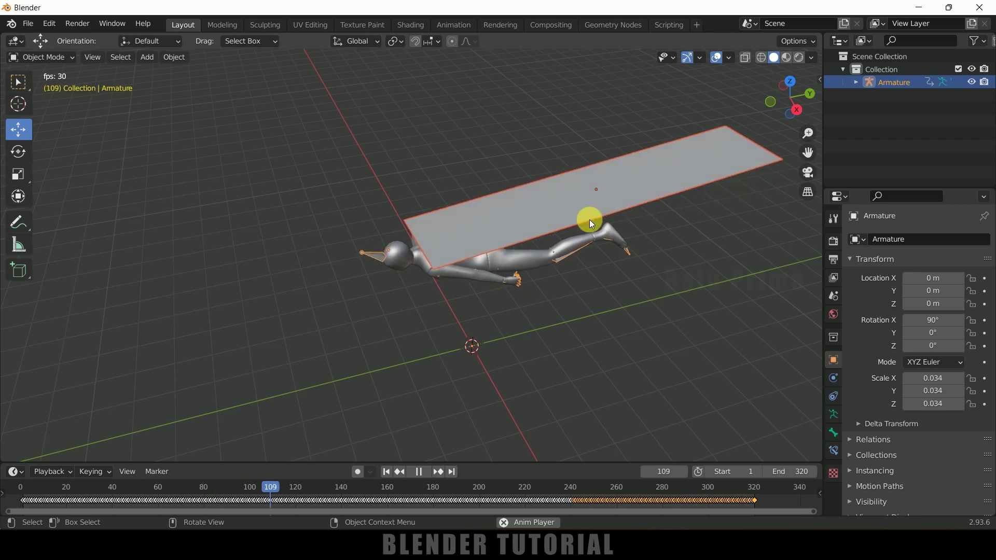
left_click(418, 472)
left_click(394, 471)
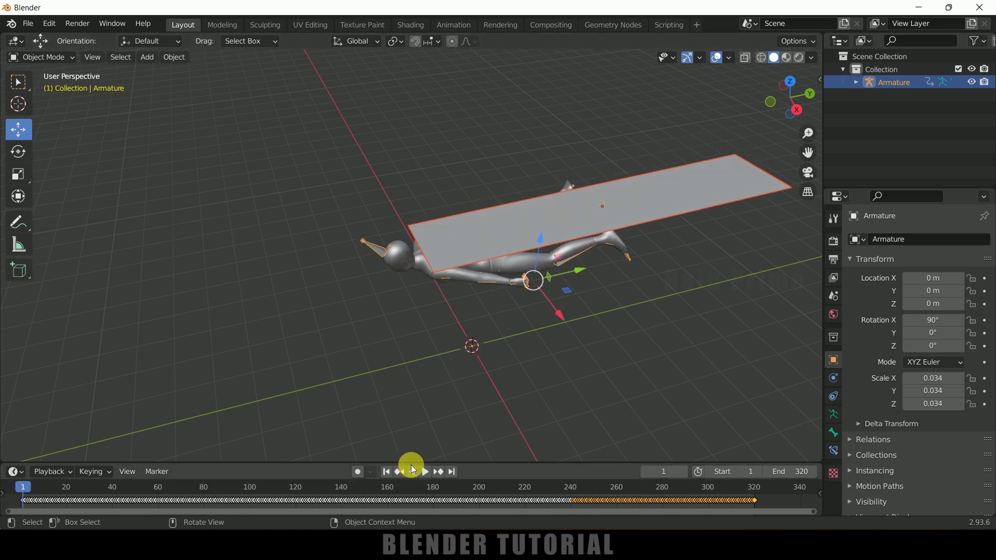
Select only the plane, enter Edit Mode and subdivide its mesh
middle_click_drag(698, 341, 591, 367)
left_click(665, 269)
left_click(649, 151)
key("Tab")
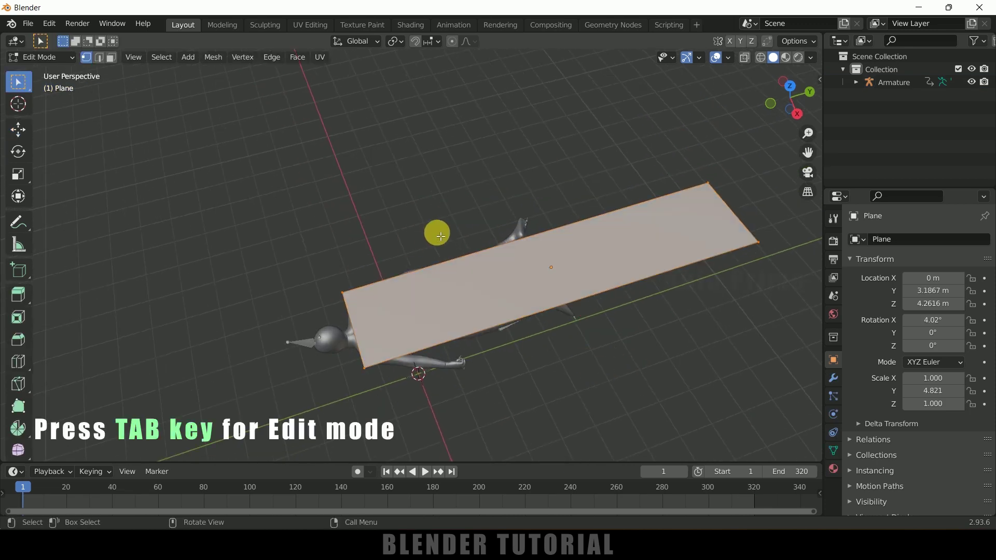
right_click(451, 289)
right_click(533, 262)
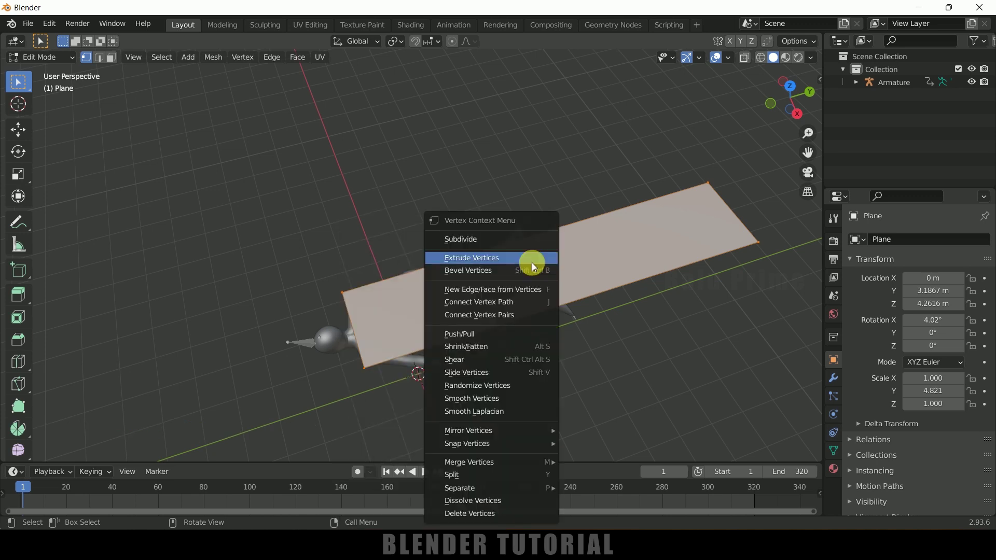
left_click(503, 240)
Set the subdivision's number of cuts to 35 after trying 50
left_click(48, 451)
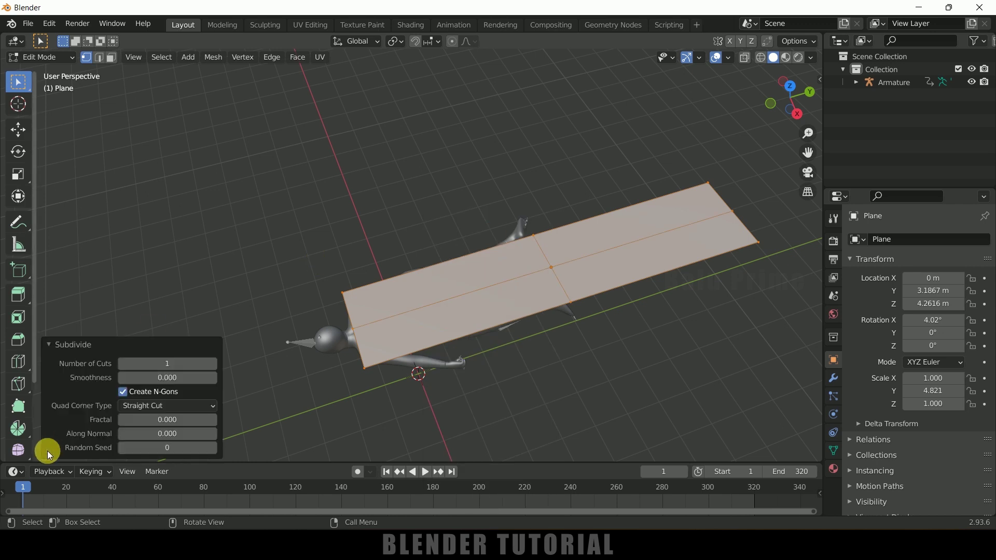
left_click_drag(166, 364, 188, 364)
left_click(164, 366)
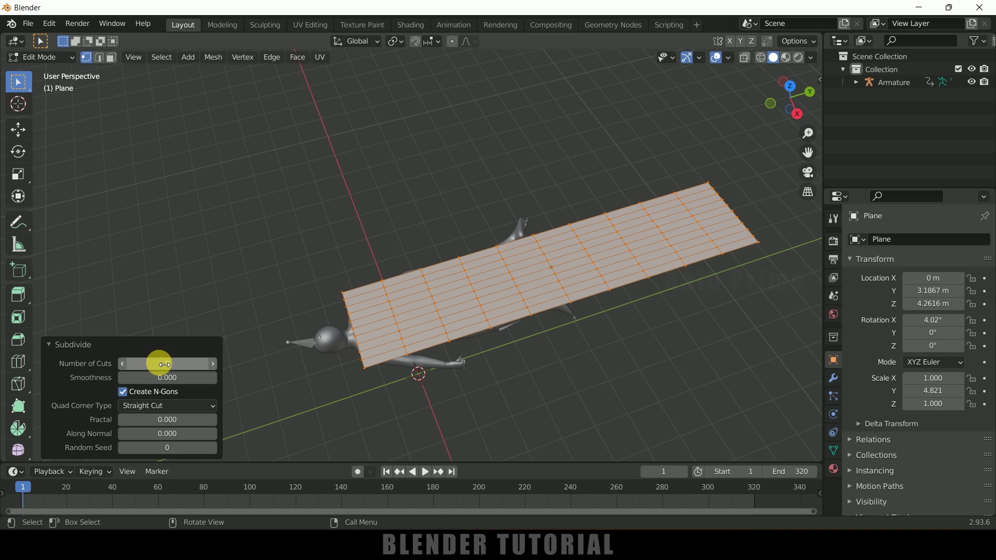
type("50")
key("Return")
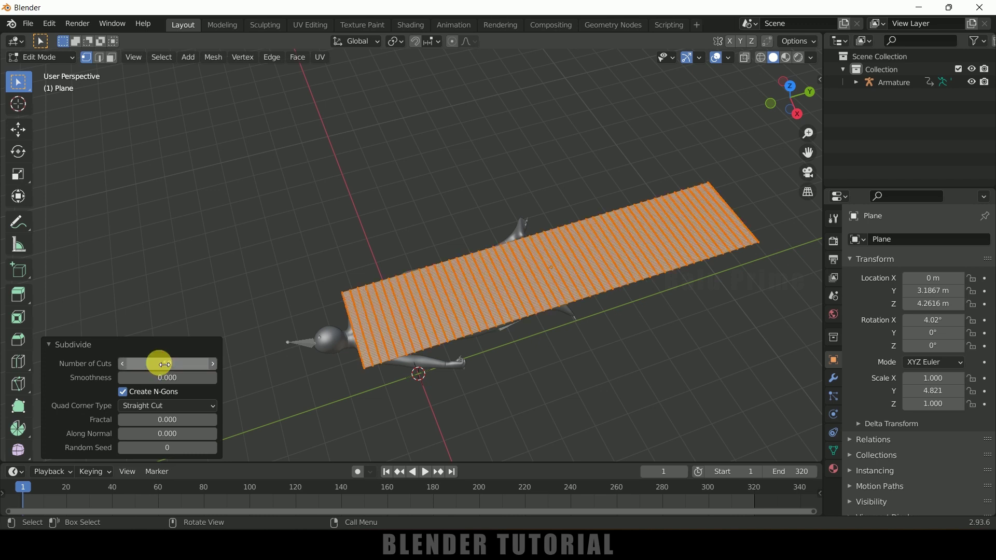
left_click(164, 365)
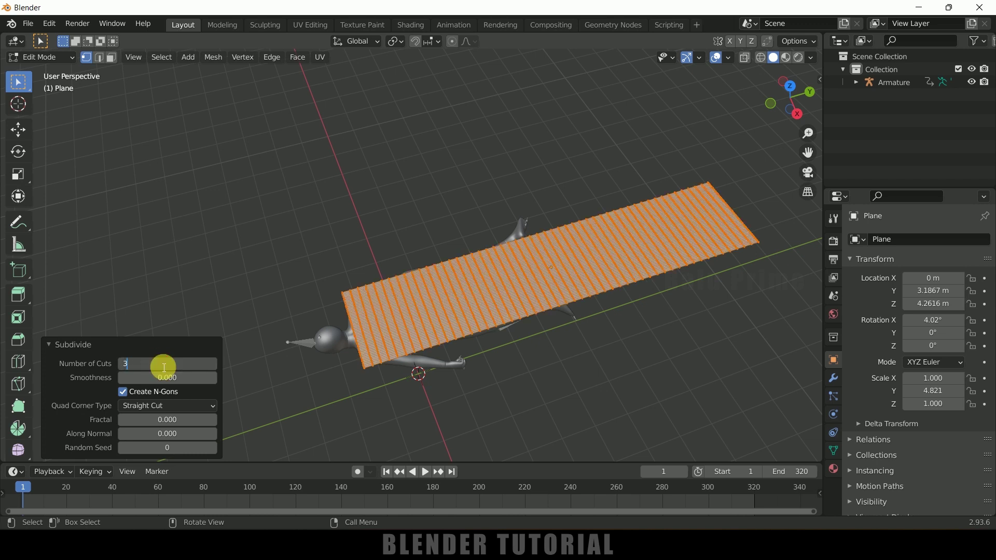
type("3")
key("Return")
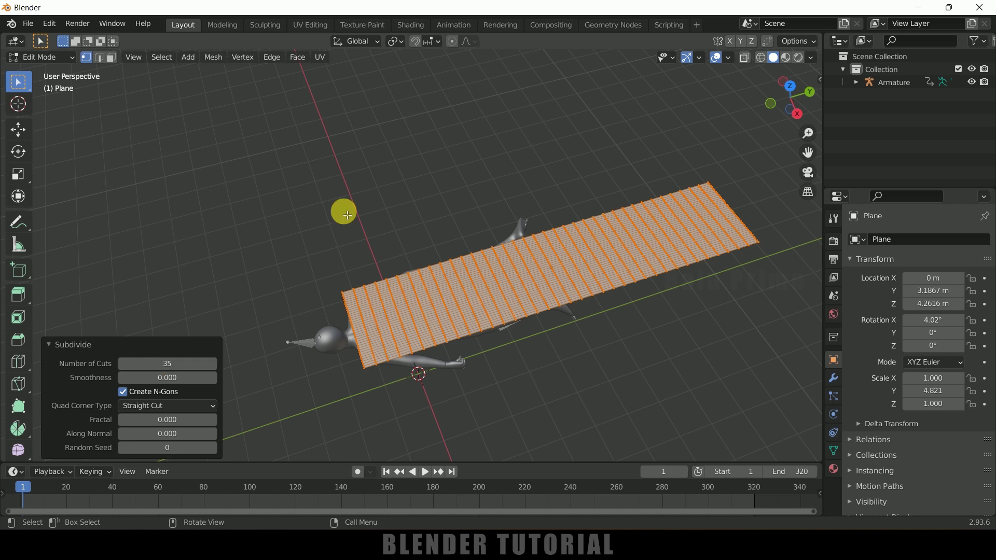
Return to Object Mode and add Cloth physics to the plane
key("Tab")
middle_click_drag(343, 211, 601, 199)
left_click(601, 199)
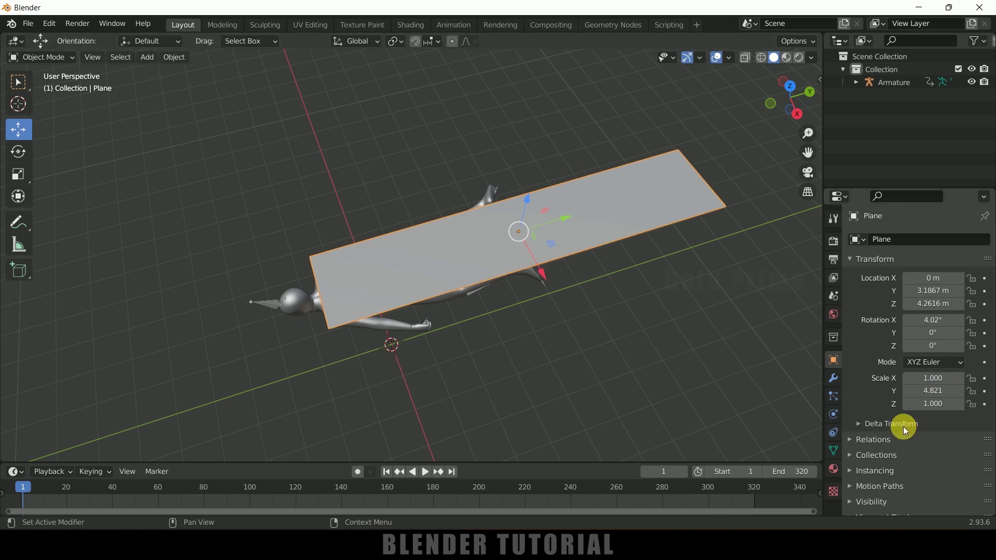
left_click(837, 414)
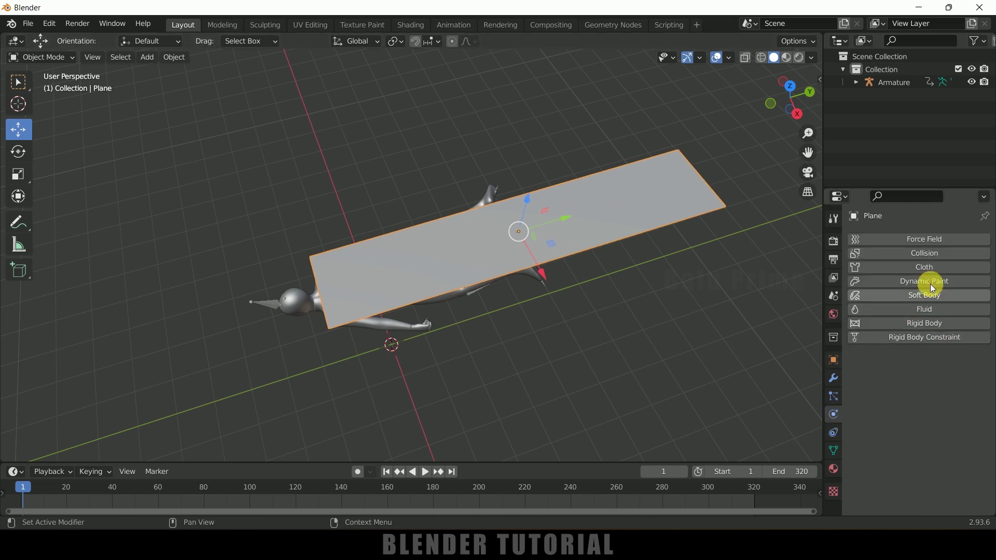
left_click(922, 269)
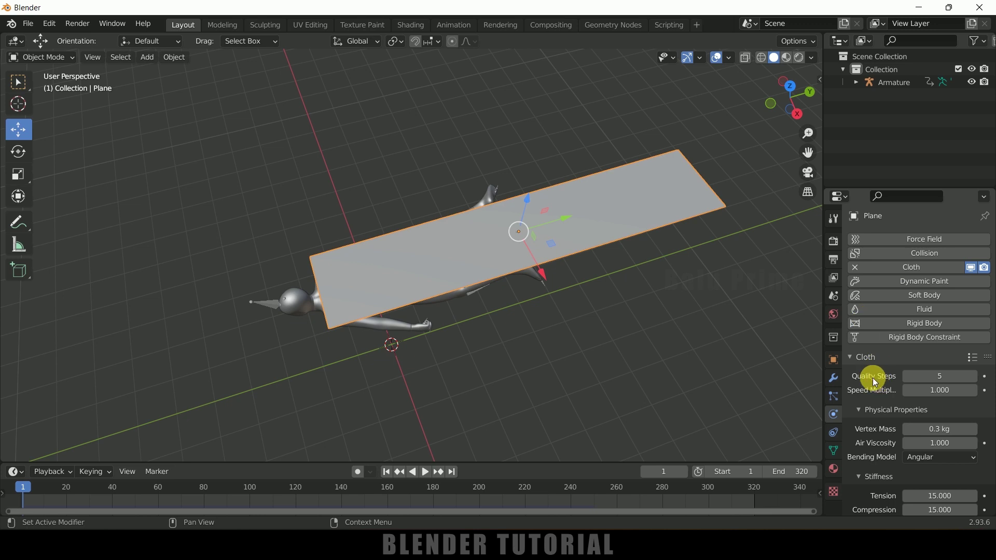
left_click(972, 358)
Play the cloth simulation to check the plane's behaviour, then stop it and return to frame 1
left_click(428, 471)
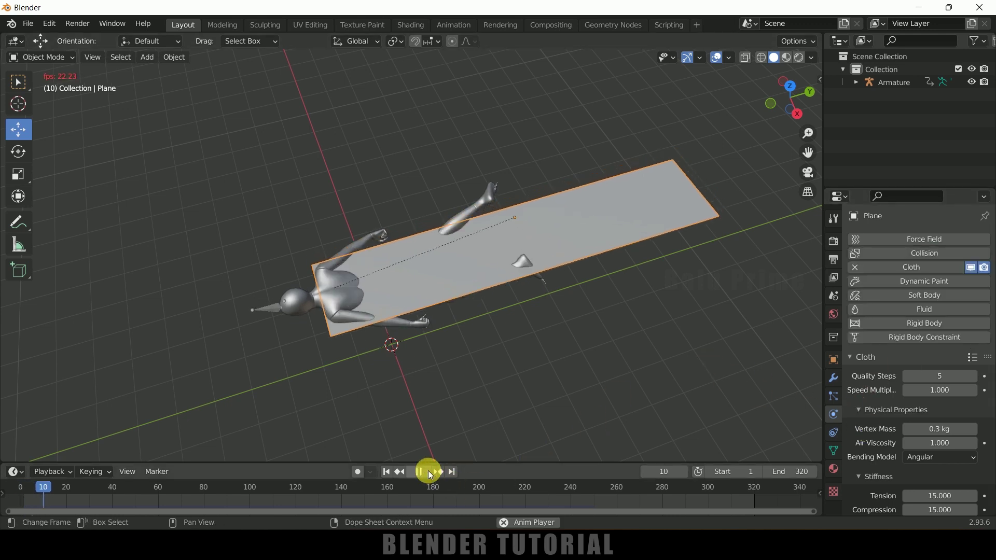
left_click(428, 471)
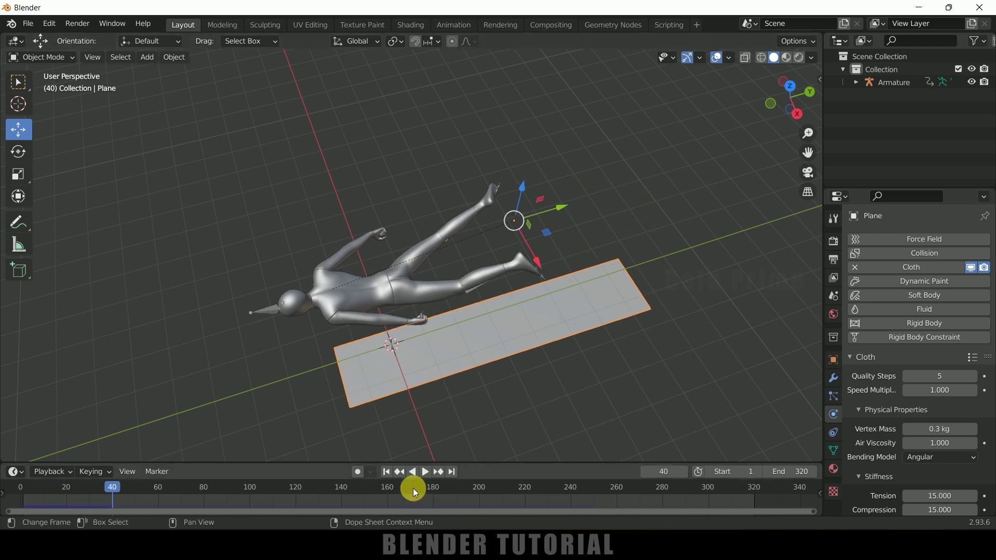
left_click(384, 472)
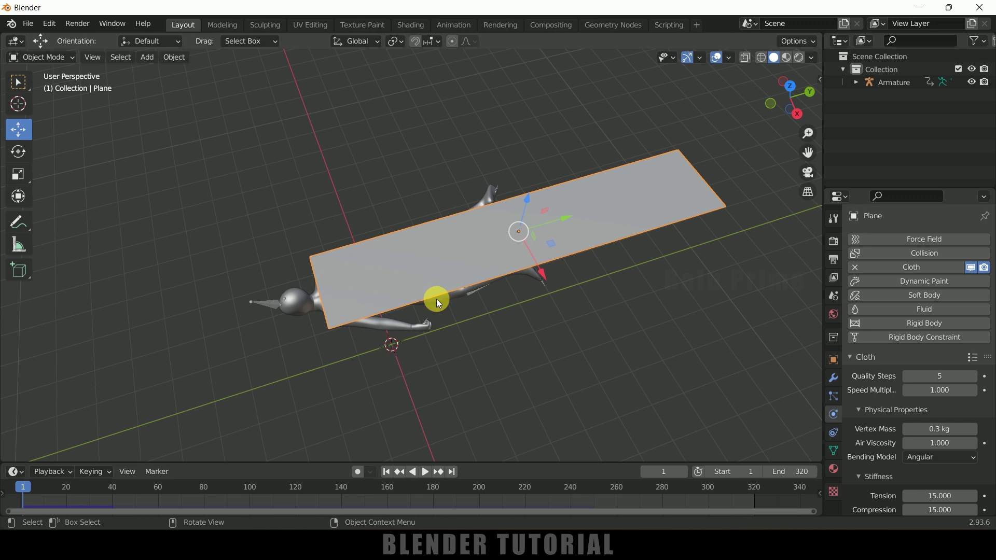
middle_click_drag(453, 340, 478, 340)
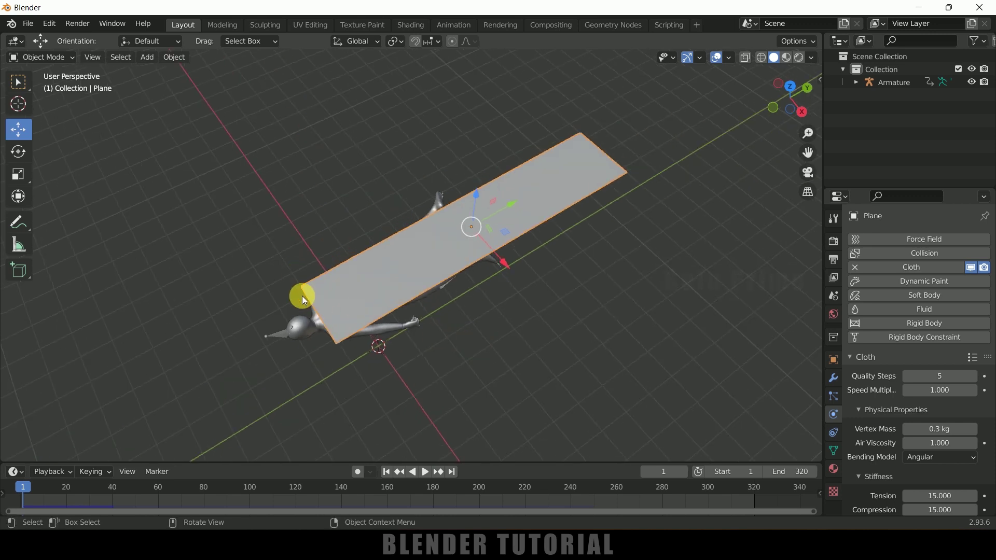
scroll(302, 295, "up", 1)
middle_click_drag(341, 321, 451, 285, "shift")
scroll(450, 284, "up", 2)
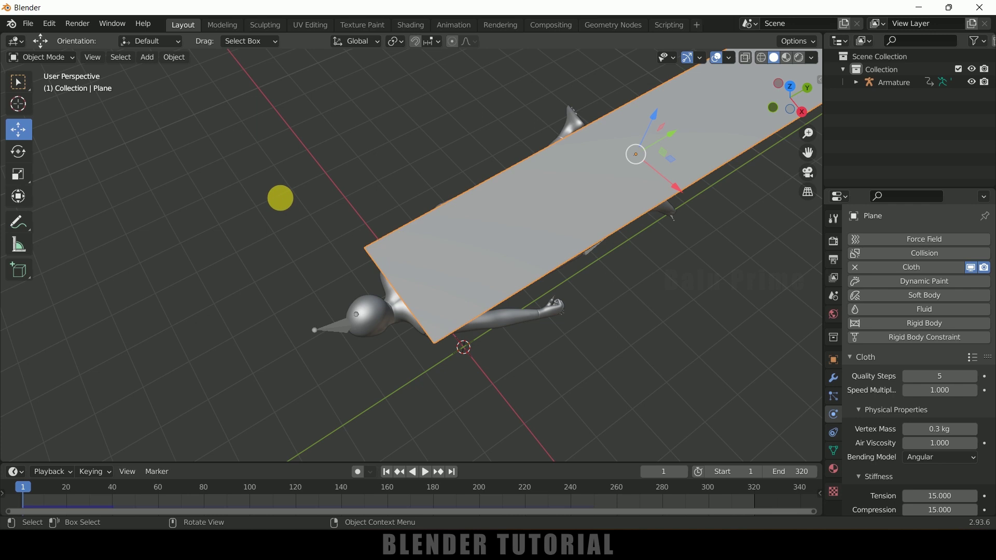
Enter Edit Mode on the plane and select the full row of vertices along its neck-side edge
key("Tab")
scroll(295, 236, "up", 1)
scroll(406, 273, "up", 3)
middle_click_drag(405, 274, 512, 262)
left_click_drag(484, 352, 402, 371)
middle_click_drag(486, 368, 521, 383)
left_click_drag(535, 408, 110, 353)
key("KP_7")
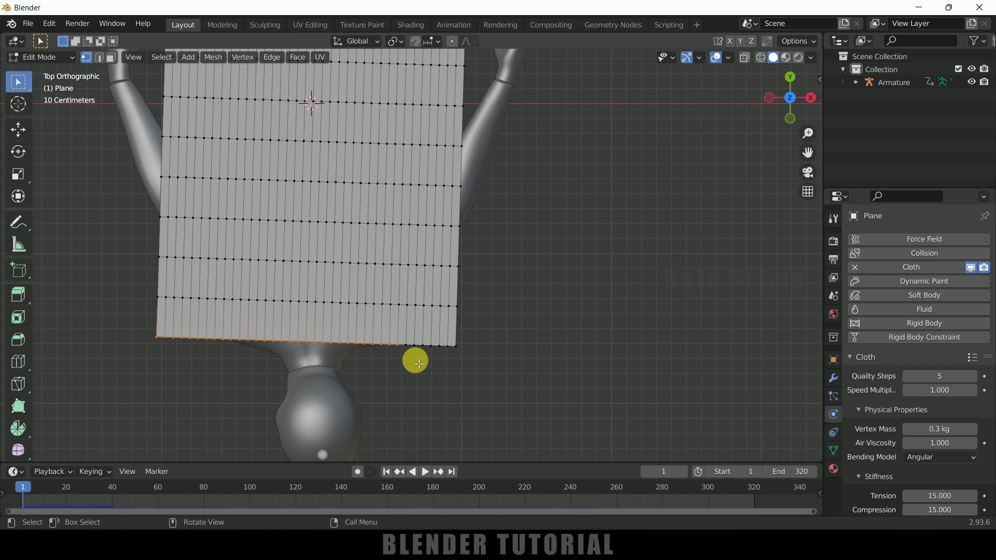
left_click_drag(575, 391, 71, 329)
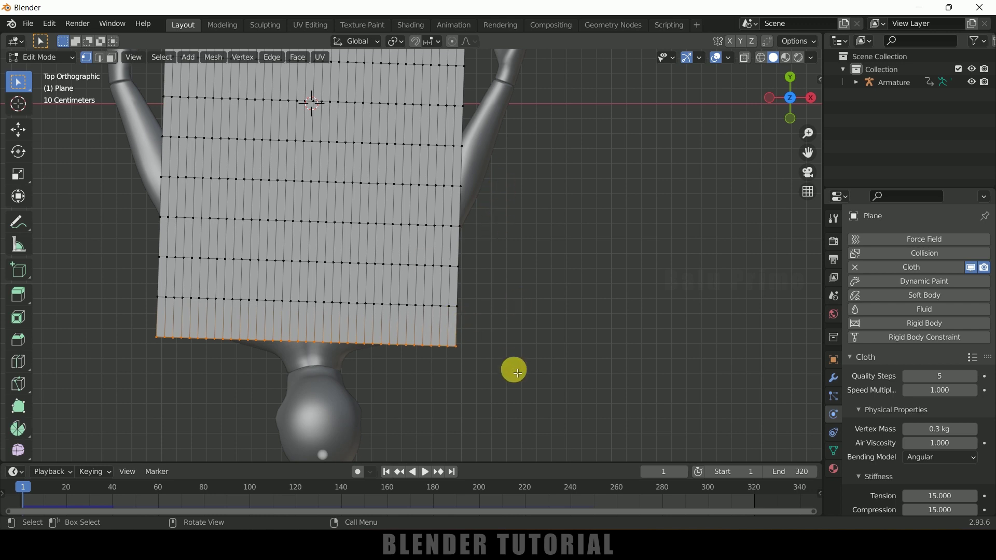
Enable proportional editing and scale the neck-side edge down to about 0.487 with a proportional size of about 1.21
left_click(453, 42)
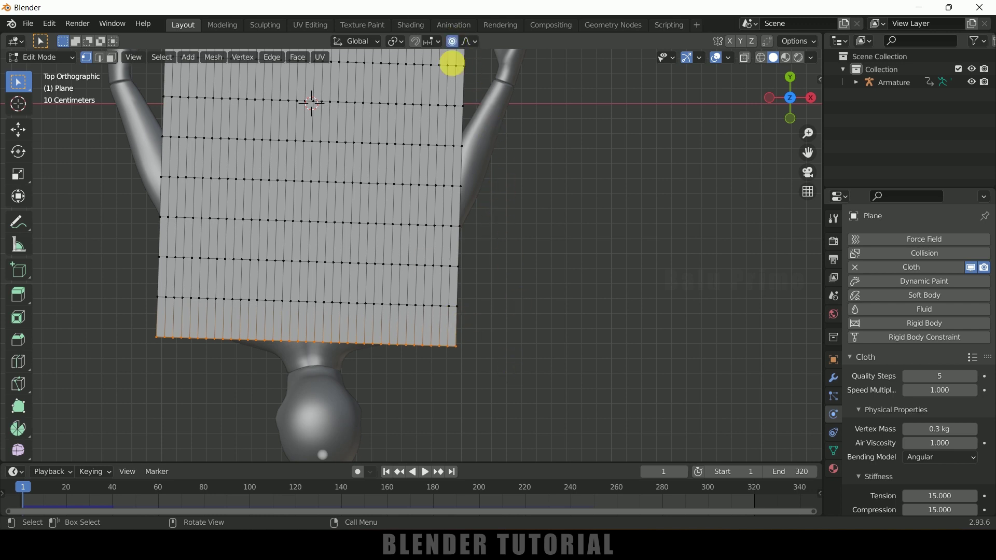
key("s")
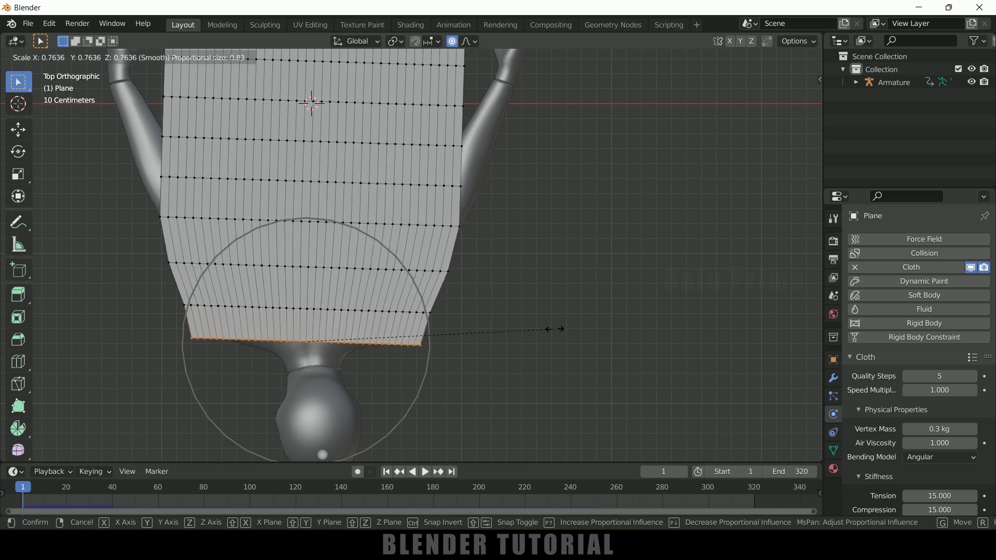
scroll(555, 329, "down", 4)
scroll(553, 329, "up", 3)
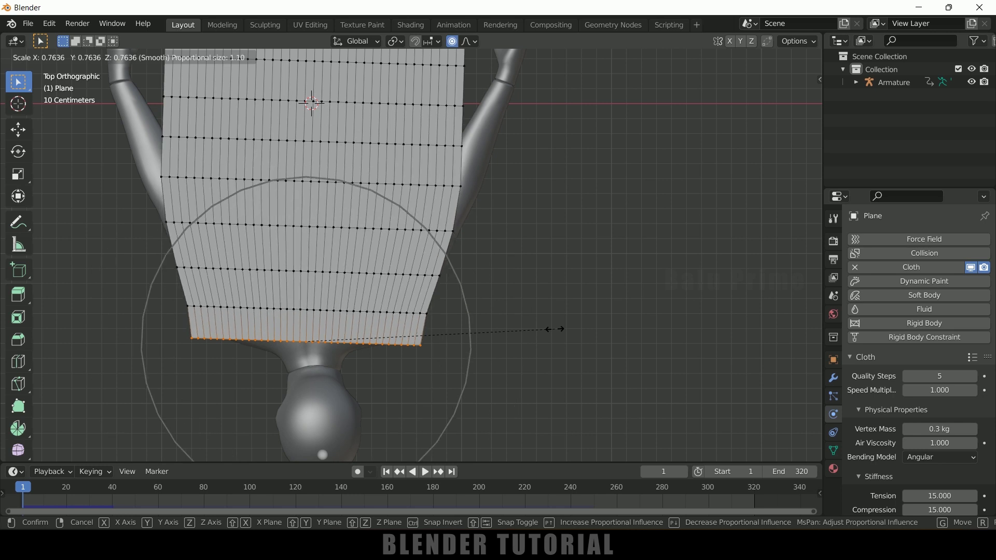
left_click(463, 330)
middle_click_drag(528, 349, 522, 343)
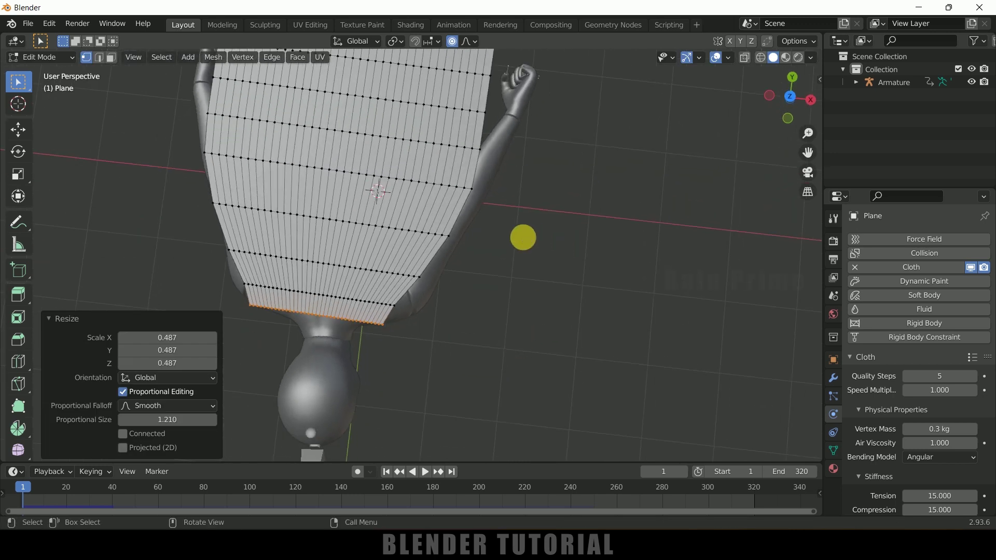
Return to Object Mode, play the cloth simulation on the tapered plane, then stop it and go back to frame 1
key("Tab")
middle_click_drag(536, 285, 463, 191)
left_click(426, 470)
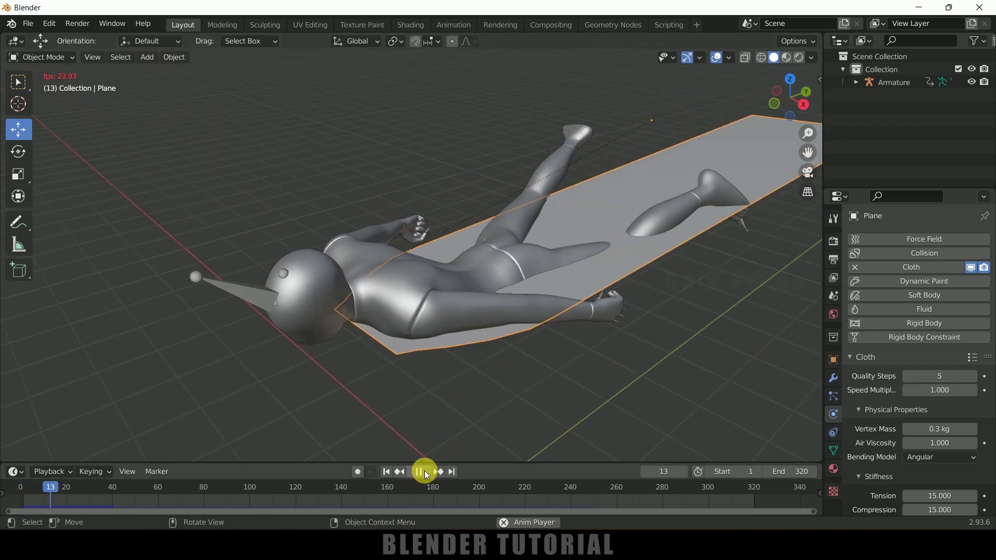
key("space")
left_click(386, 472)
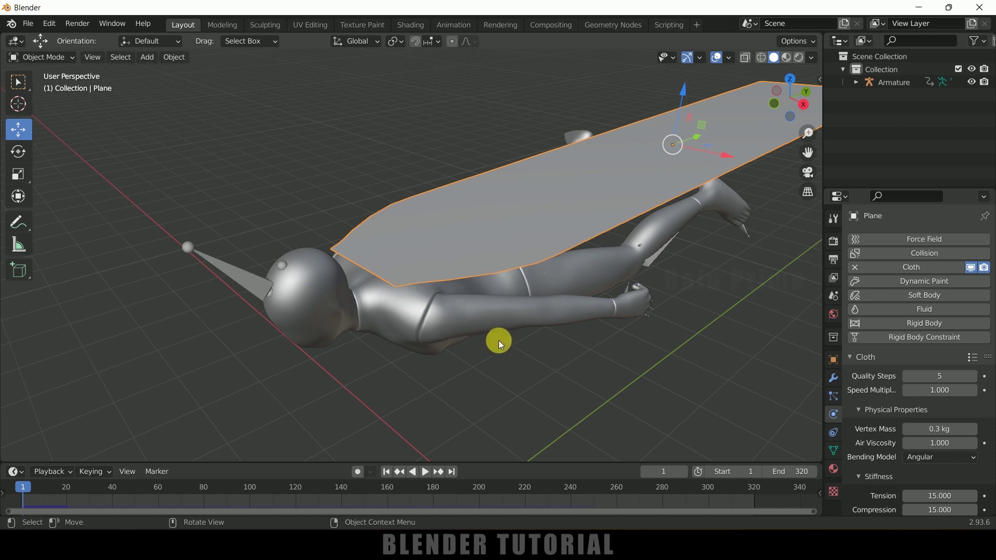
Enter Edit Mode on the plane and select a few vertices at both corners of its neck-side edge
scroll(497, 341, "up", 1)
middle_click_drag(553, 263, 593, 344)
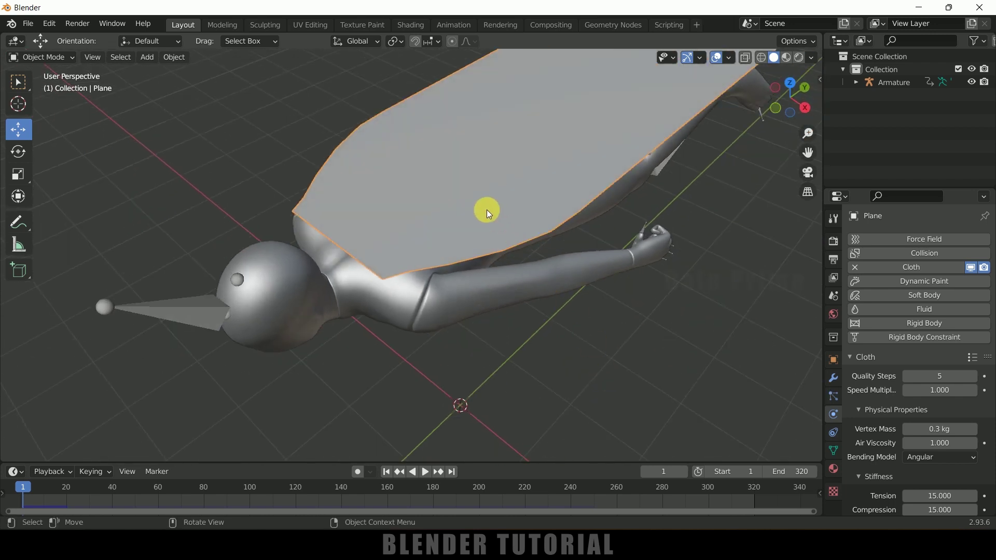
key("Tab")
scroll(488, 306, "up", 3)
middle_click_drag(494, 323, 527, 332)
left_click(553, 359)
left_click_drag(358, 350, 398, 378)
middle_click_drag(398, 378, 172, 342)
left_click_drag(88, 304, 139, 329)
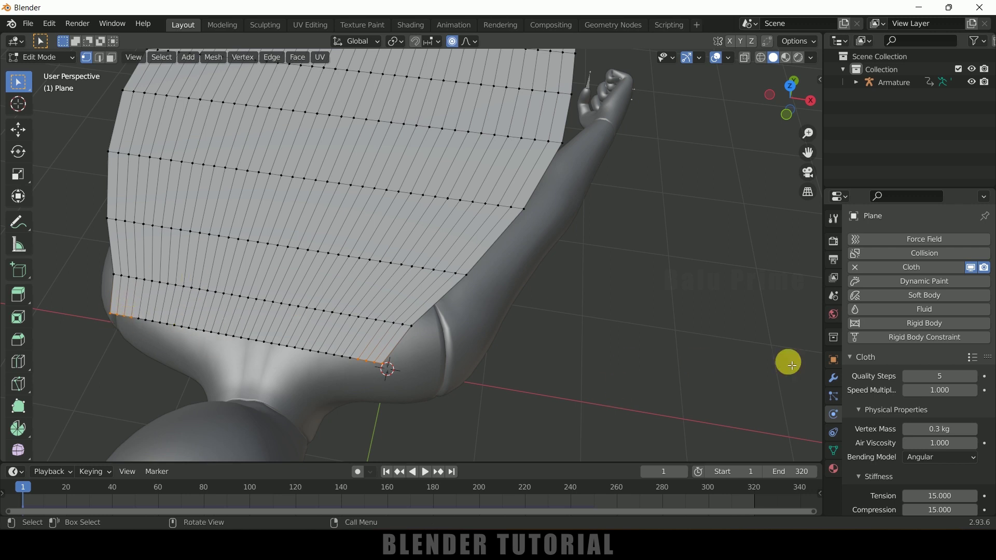
Create a vertex group named pins for the selected corner vertices
left_click(835, 450)
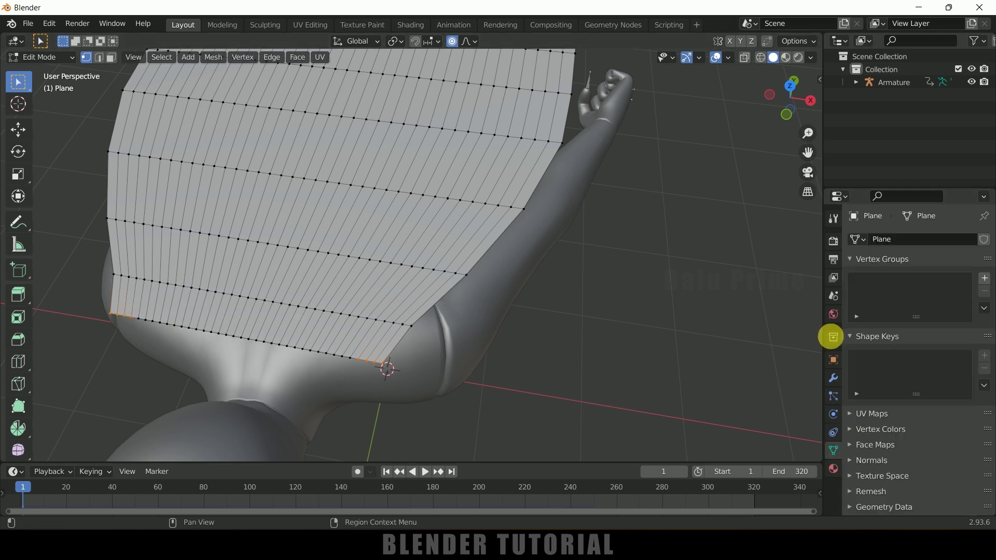
left_click(986, 279)
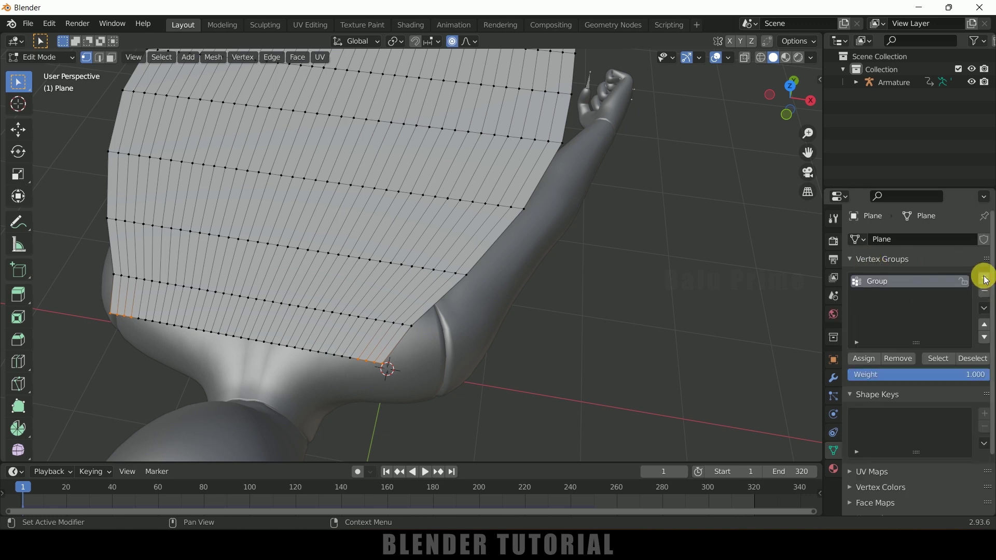
double_click(906, 285)
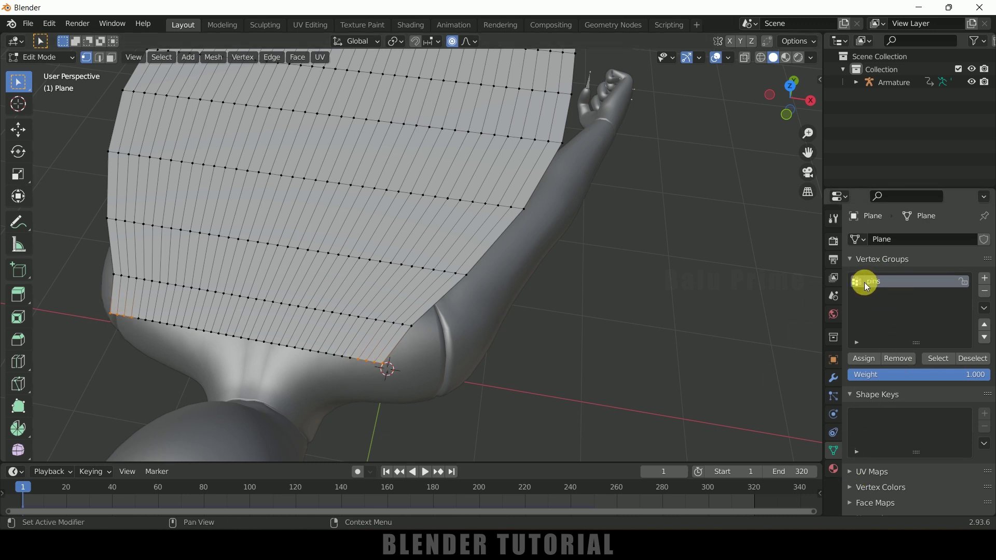
Set the cloth's Pin Group to the pins vertex group in its Shape settings
left_click(835, 414)
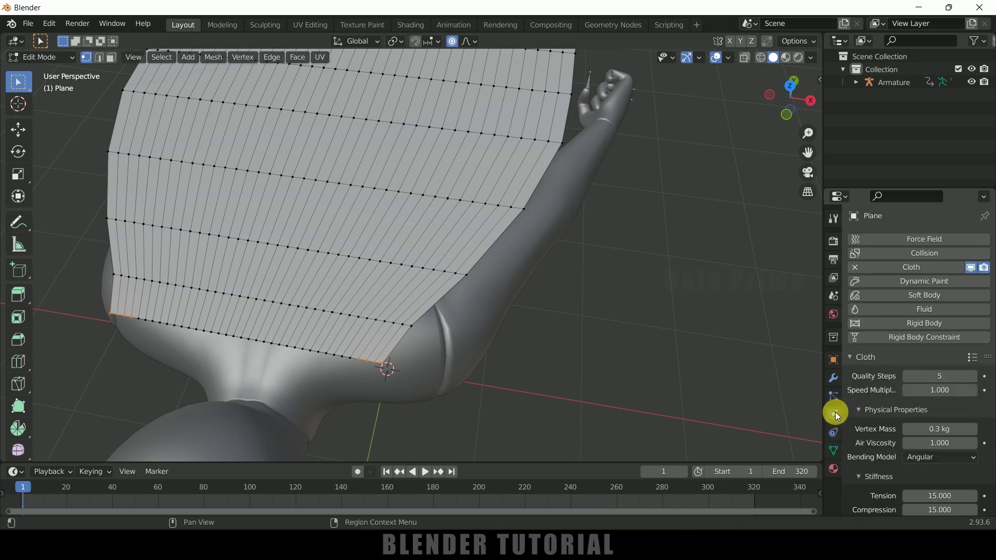
scroll(881, 418, "down", 8)
scroll(884, 425, "down", 5)
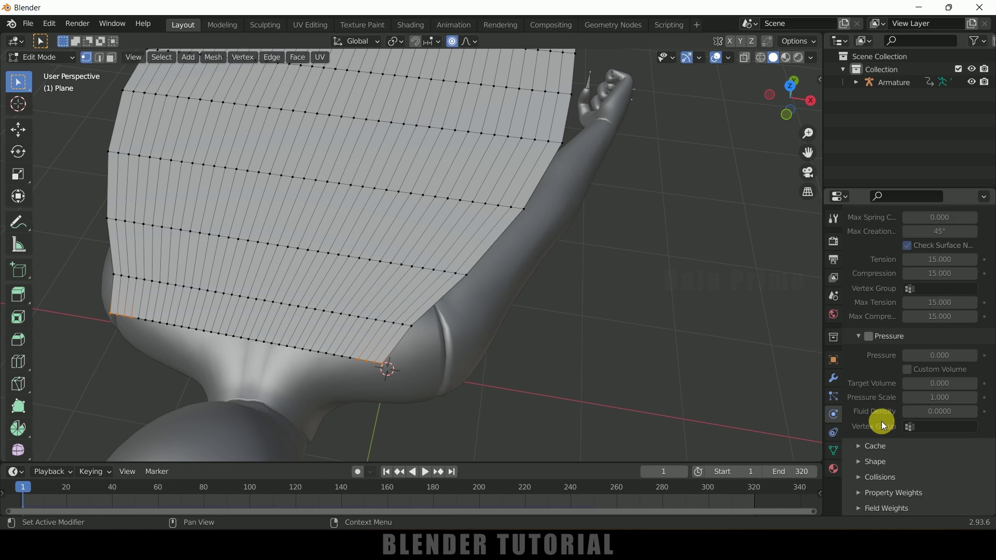
left_click(864, 462)
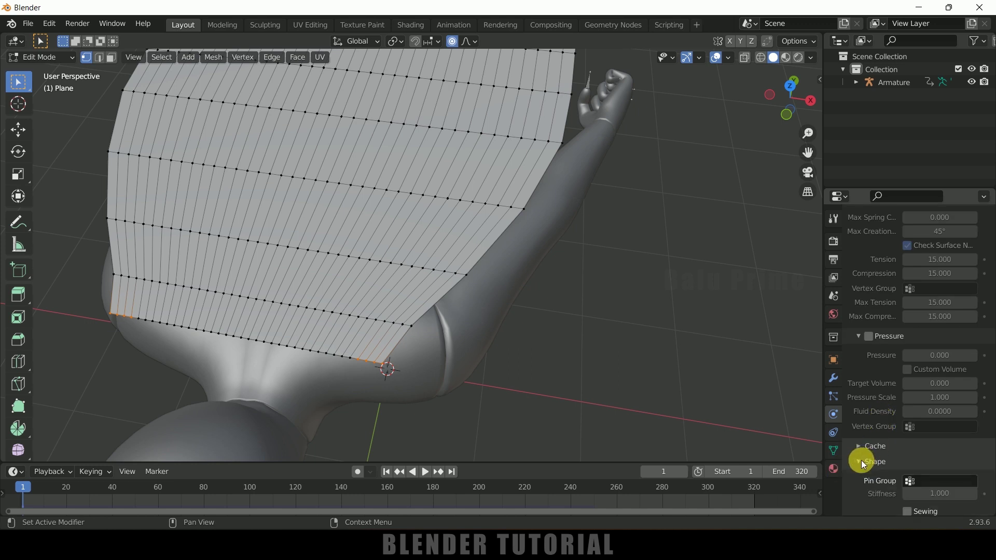
scroll(890, 402, "down", 4)
left_click(927, 385)
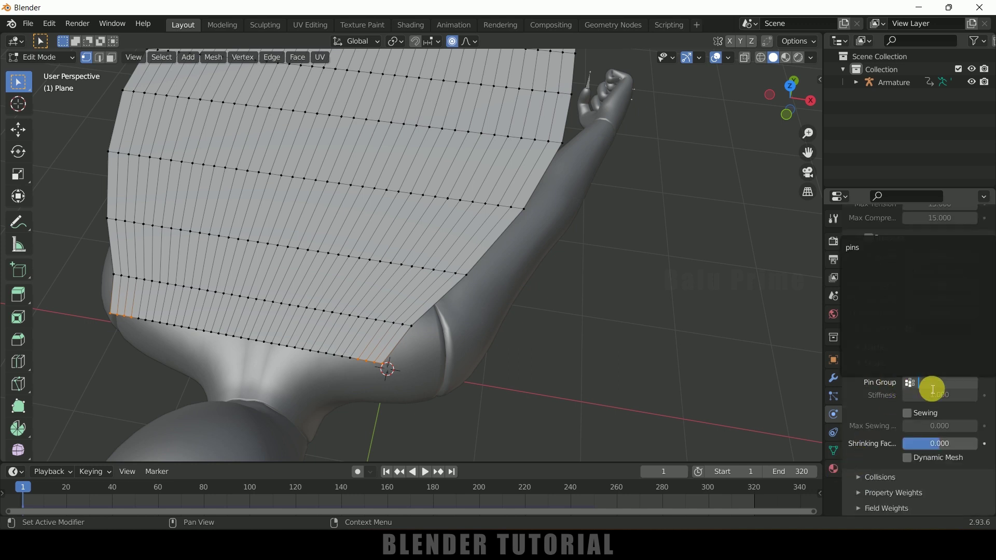
left_click(882, 252)
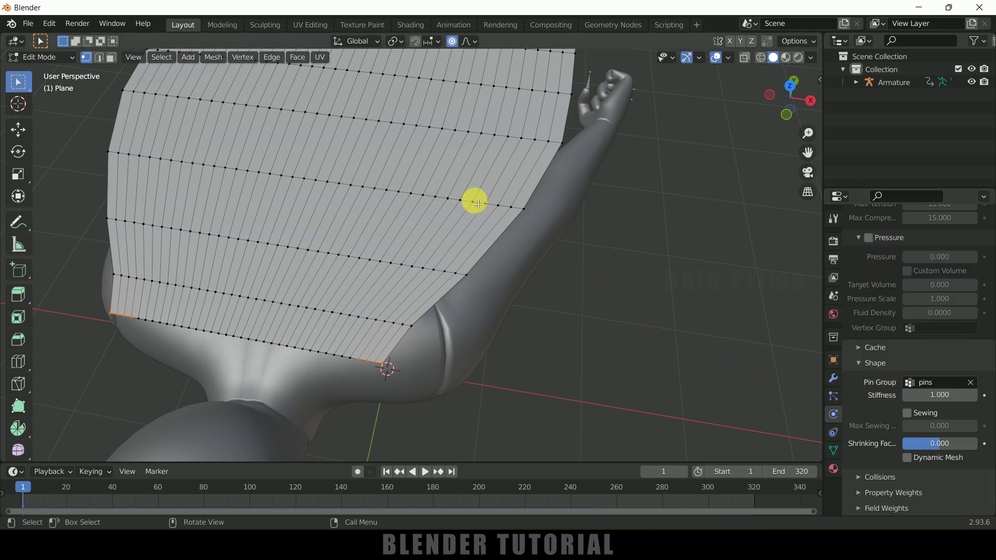
Return to Object Mode, play the simulation to check the pinned cape, then stop it and go back to frame 1
key("Tab")
middle_click_drag(567, 276, 536, 304)
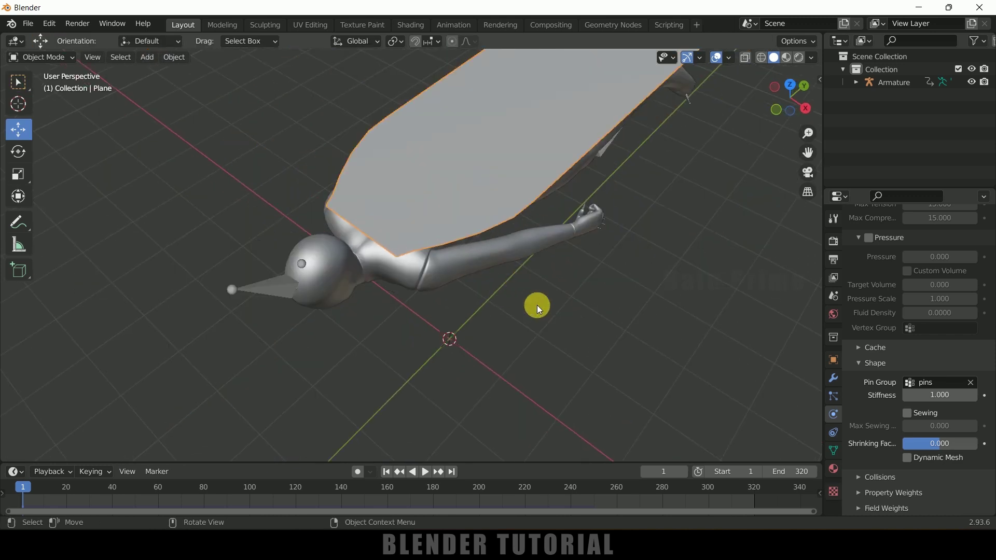
left_click(426, 472)
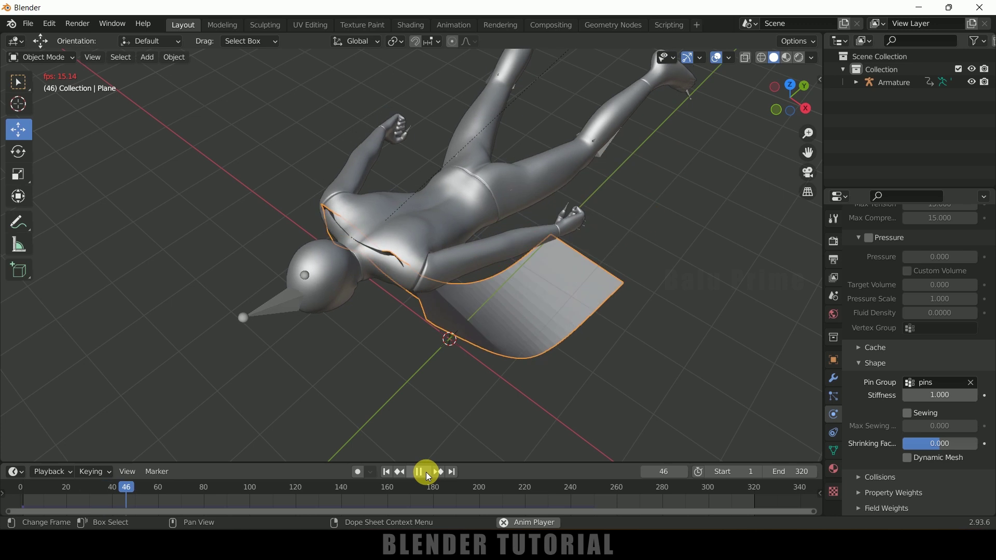
left_click(426, 472)
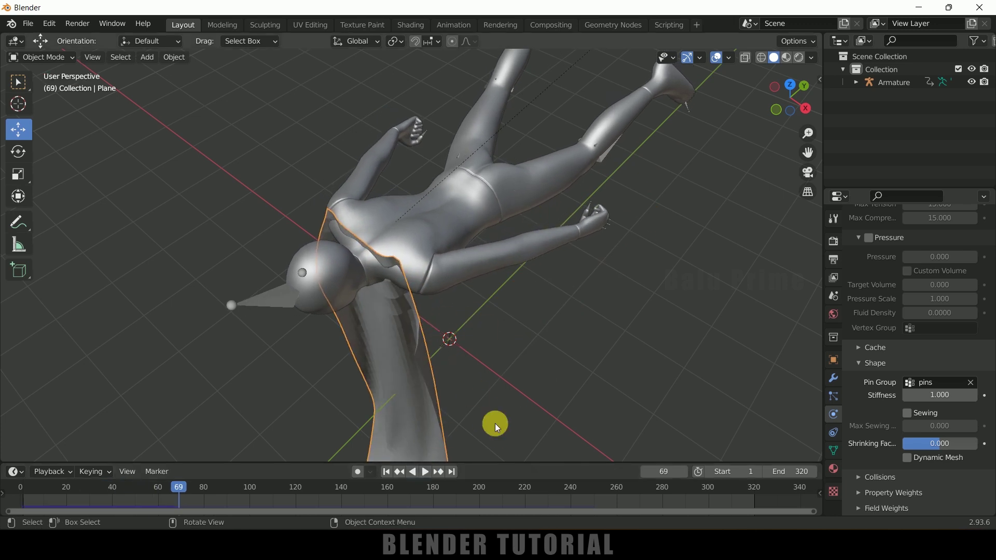
left_click(386, 476)
Select the character mesh and add Collision physics to it
middle_click_drag(575, 300, 559, 271)
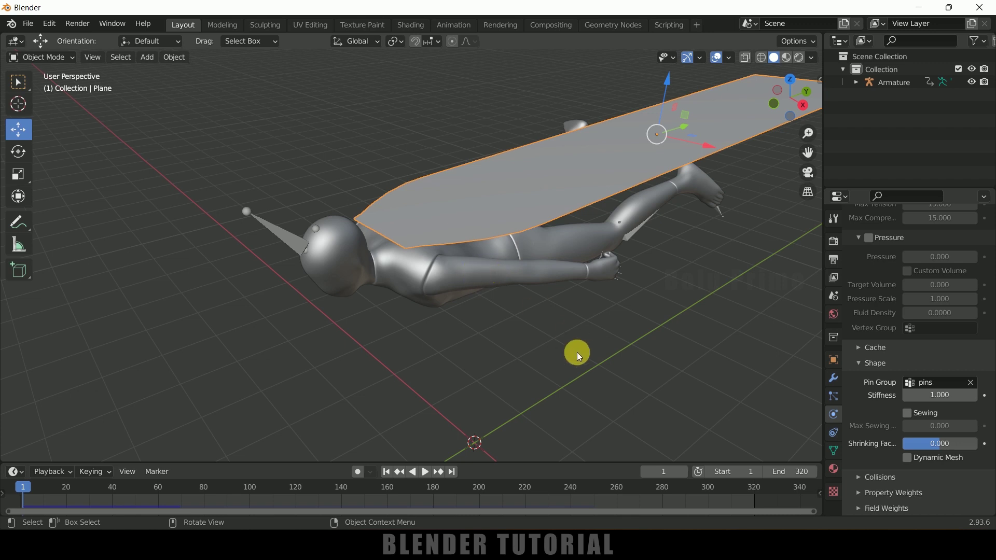
left_click(498, 281)
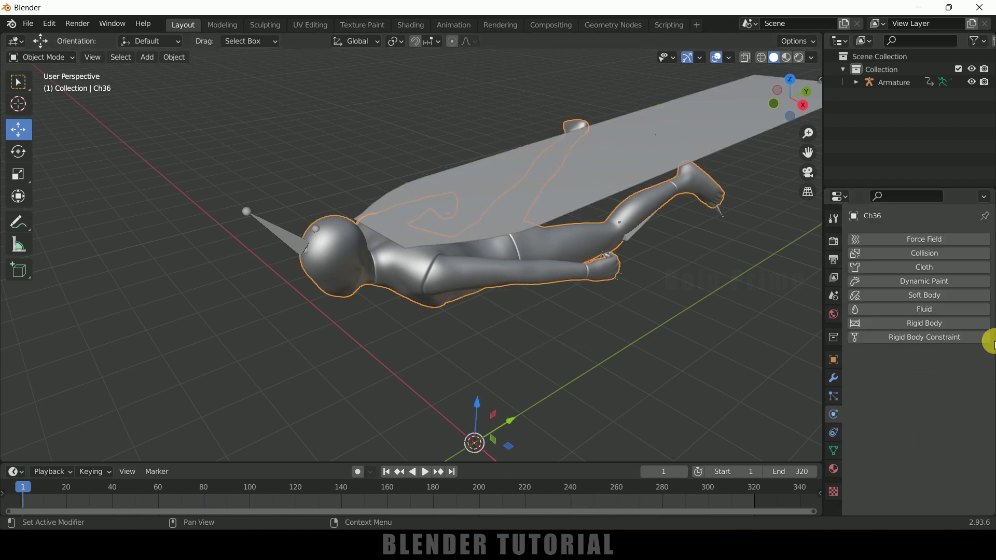
left_click(924, 254)
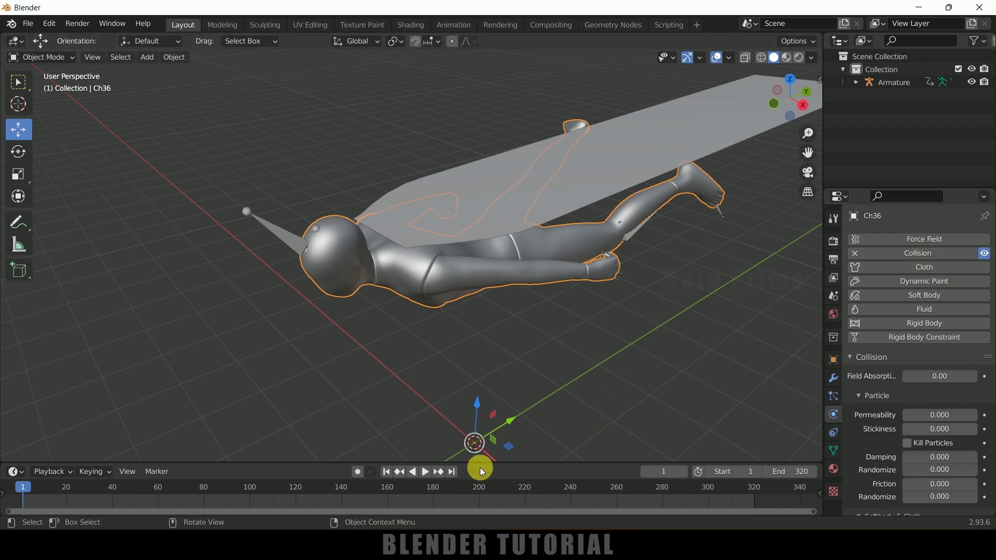
Play the simulation to frame 26 and examine how the cape collides with the character's body
left_click(422, 472)
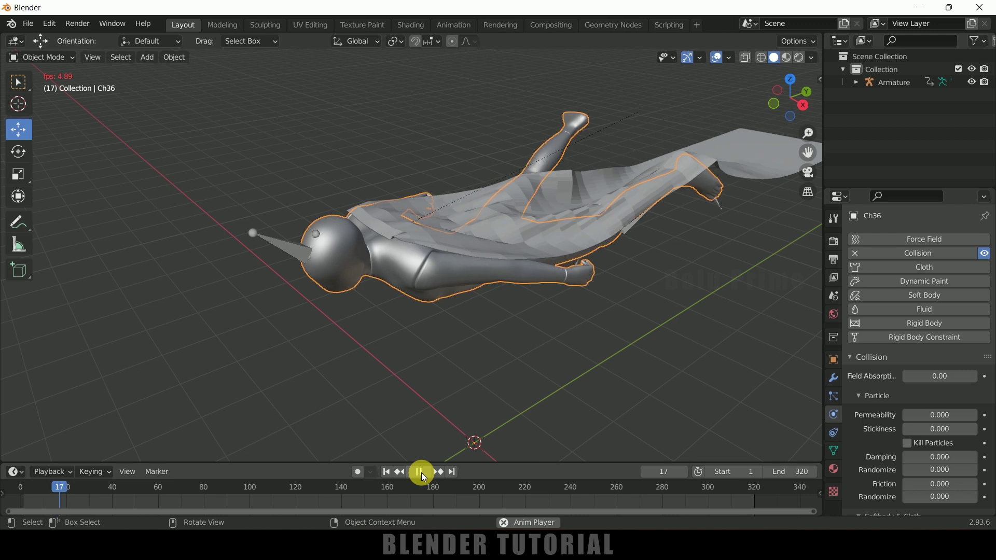
left_click(421, 472)
middle_click_drag(640, 324, 574, 337)
scroll(568, 314, "up", 3)
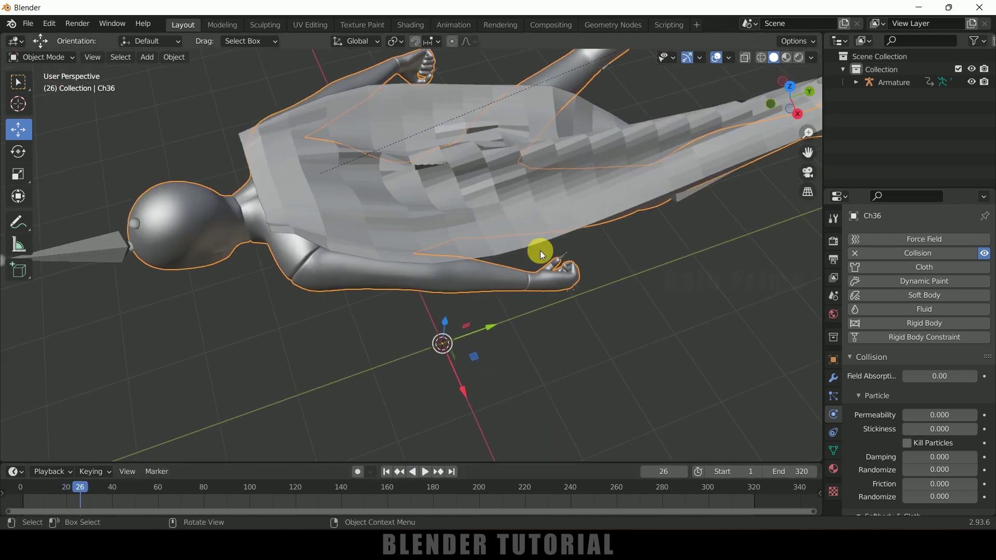
Apply Shade Smooth to the cape plane and return the timeline to frame 1
left_click(607, 278)
left_click(556, 211)
right_click(515, 180)
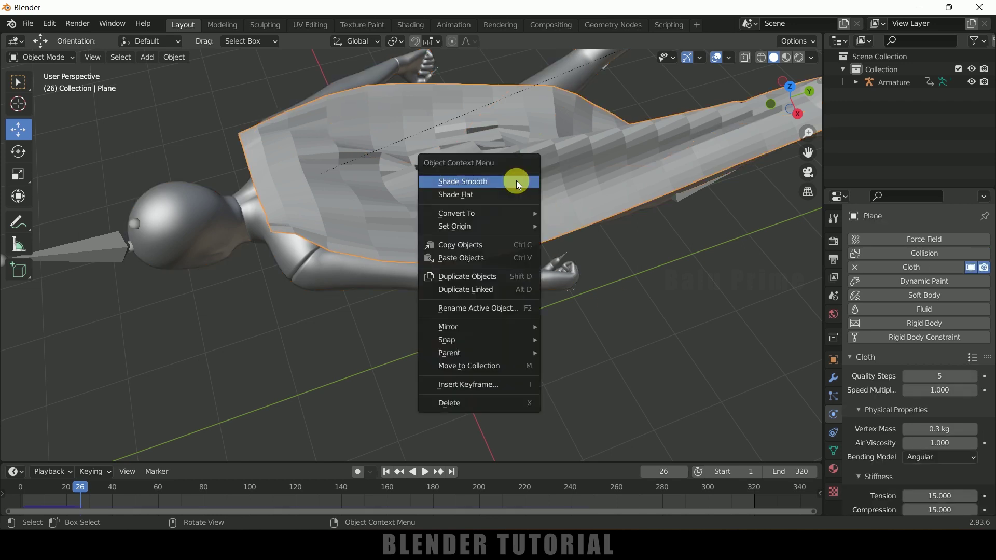
left_click(516, 181)
mouse_move(516, 181)
middle_mouse_down()
mouse_move(577, 313)
mouse_move(633, 295)
mouse_move(654, 250)
mouse_move(601, 272)
mouse_move(566, 321)
middle_mouse_up()
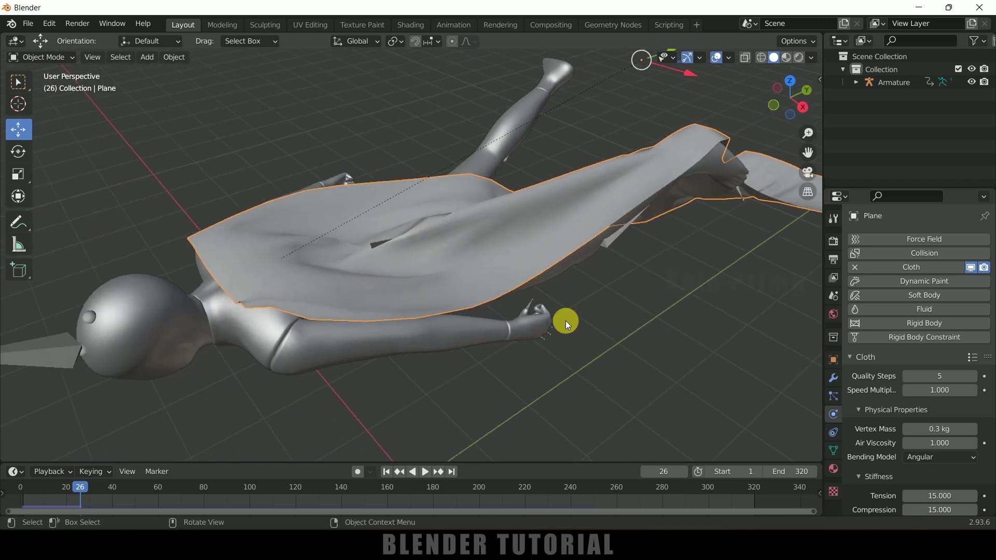
left_click(388, 471)
Add a Wind force field at the world origin and scale it up by about 4.28
middle_click_drag(512, 367, 577, 332)
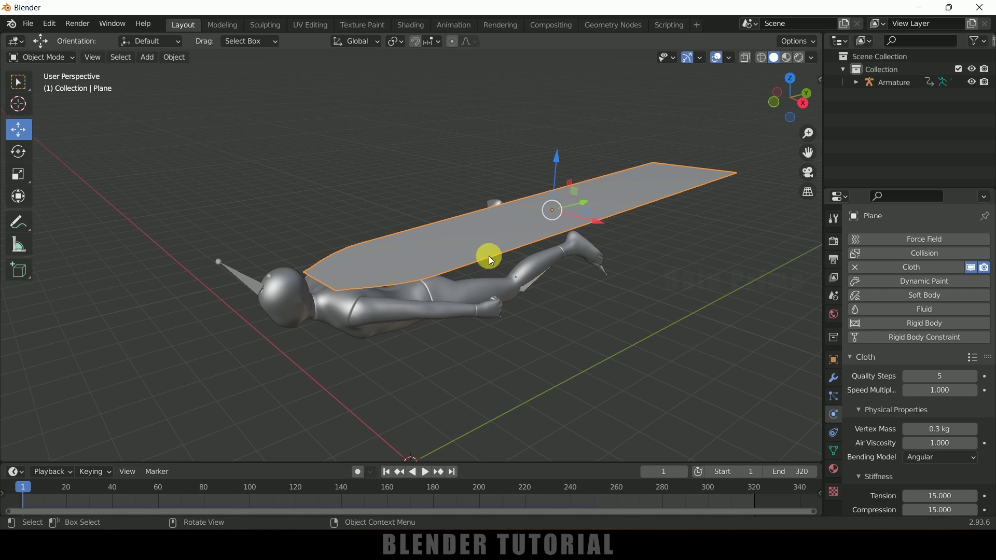
middle_click_drag(534, 306, 514, 326)
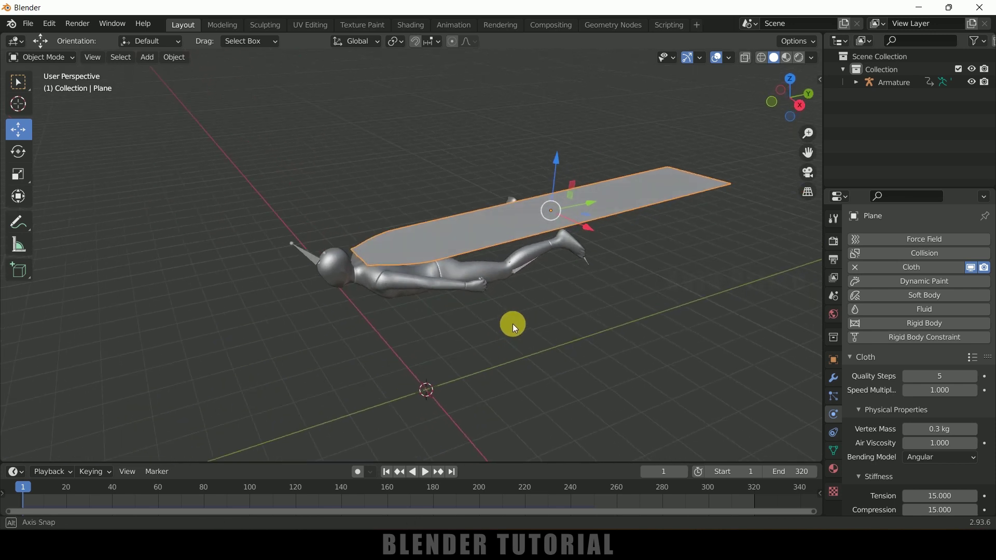
left_click(148, 57)
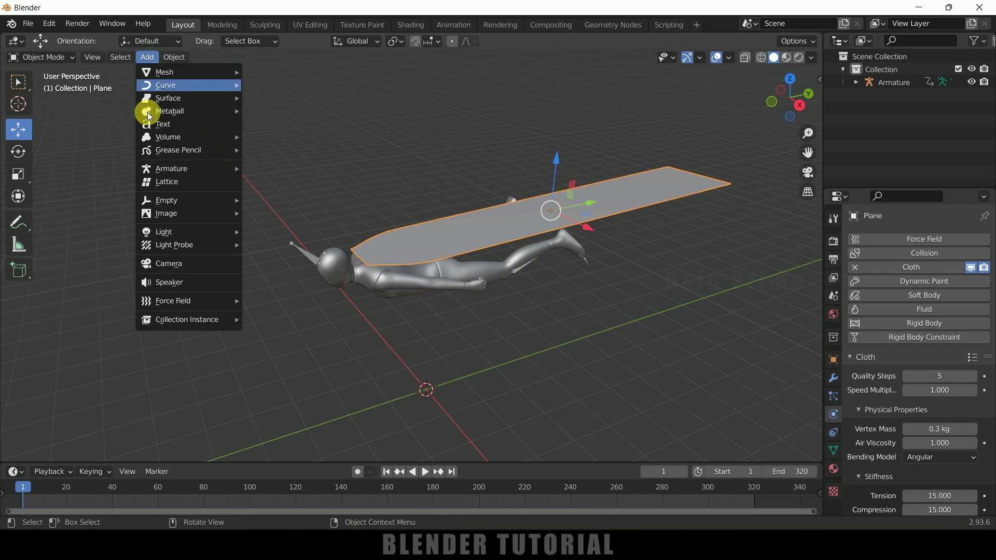
mouse_move(190, 300)
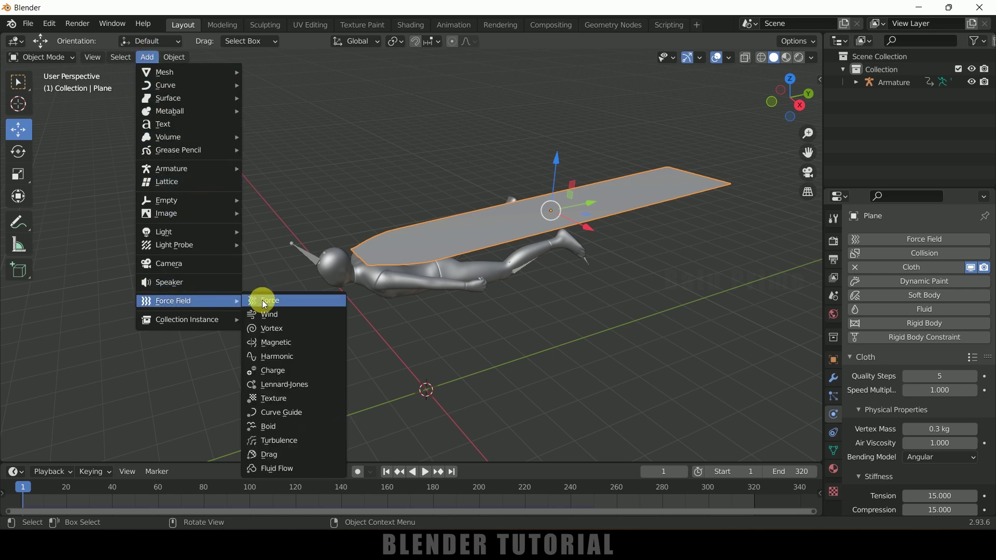
left_click(271, 310)
scroll(271, 310, "down", 3)
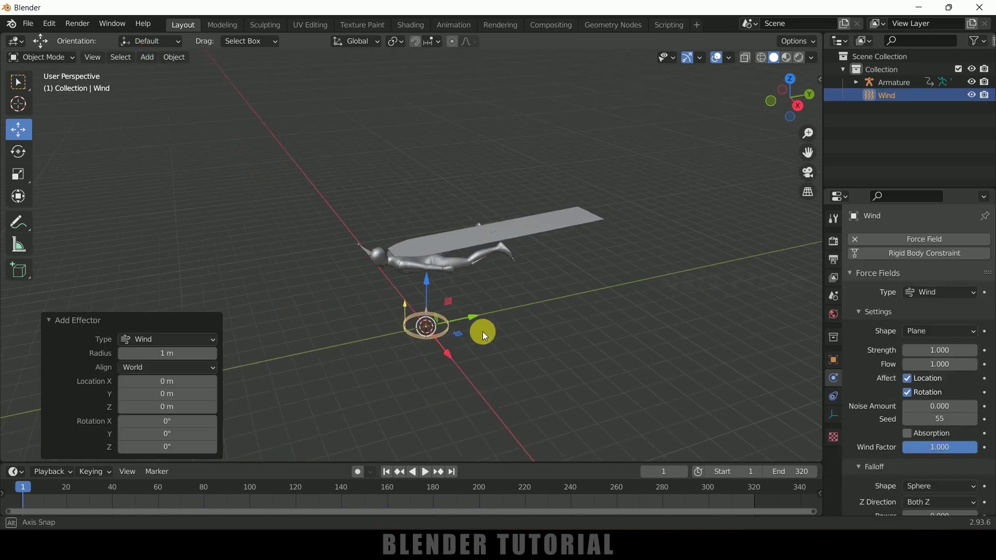
key("s")
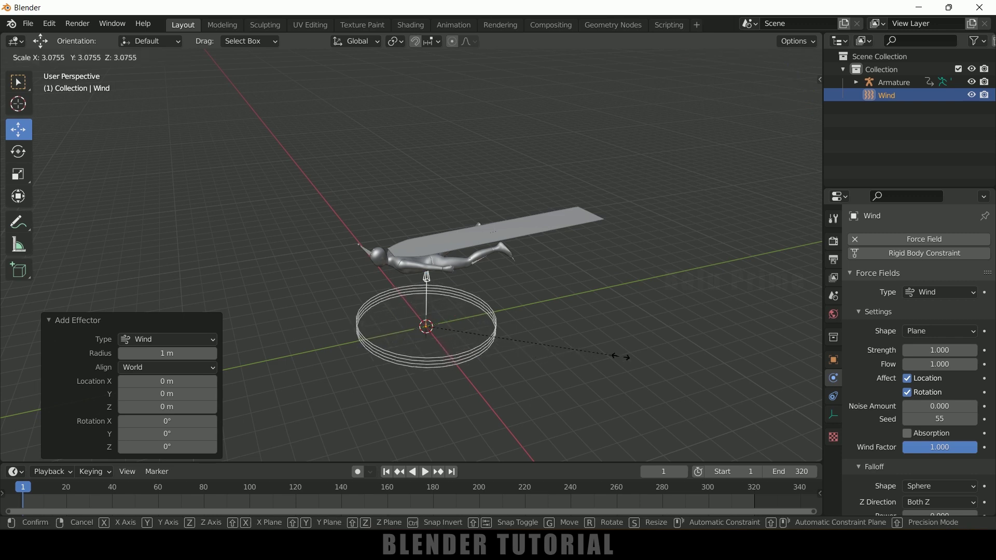
left_click(696, 359)
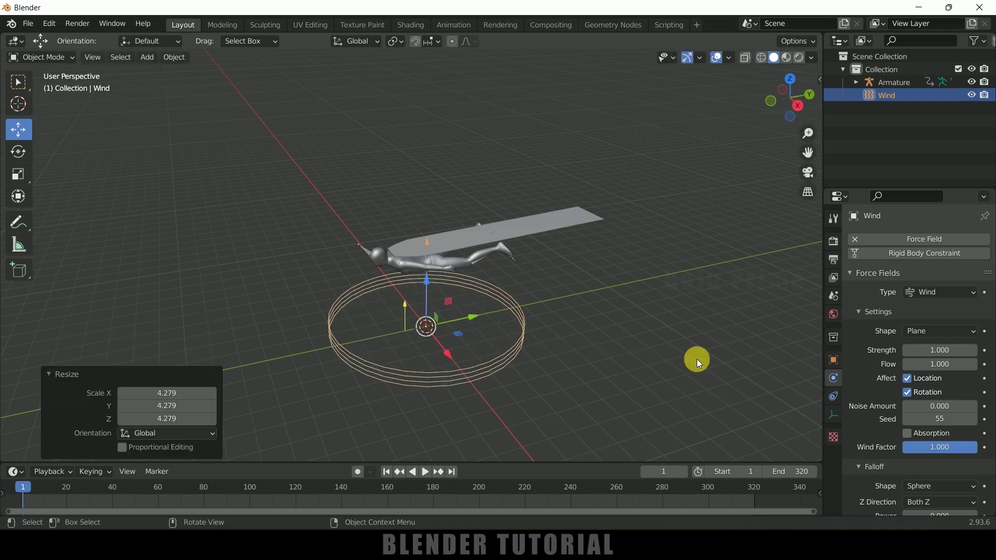
Rotate the Wind force field -33.5° about the global X axis and move it slightly along negative Y
left_click(24, 151)
mouse_move(400, 295)
left_mouse_down()
mouse_move(417, 295)
mouse_move(409, 292)
left_mouse_up()
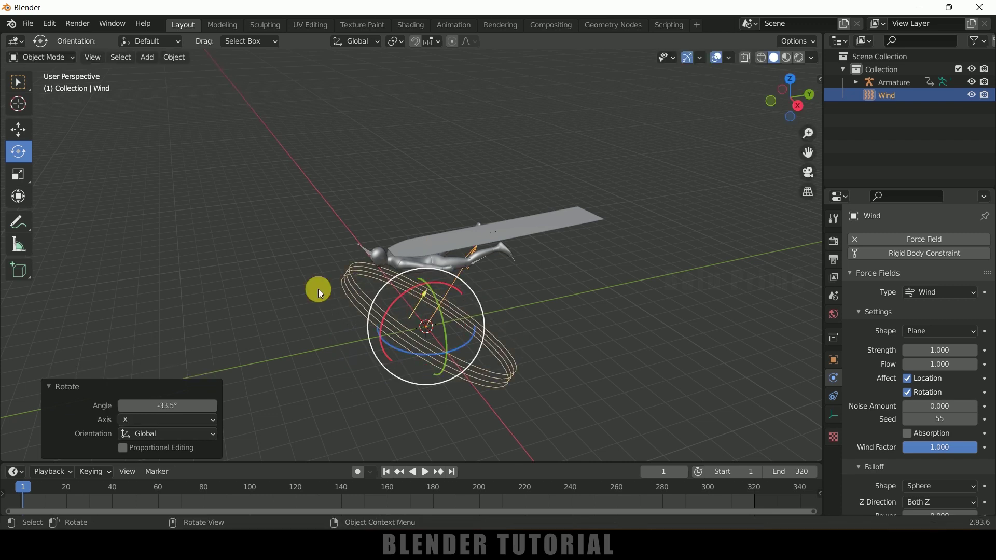
left_click(18, 129)
left_click_drag(469, 318, 438, 324)
left_click(546, 291)
left_click(445, 381)
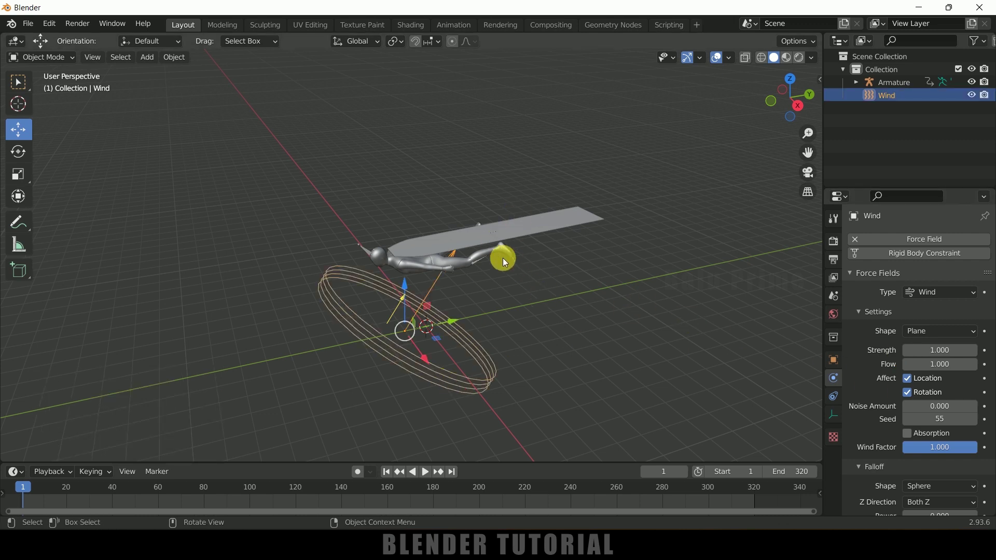
Select the Wind force field and set its strength to 500
left_click(474, 356)
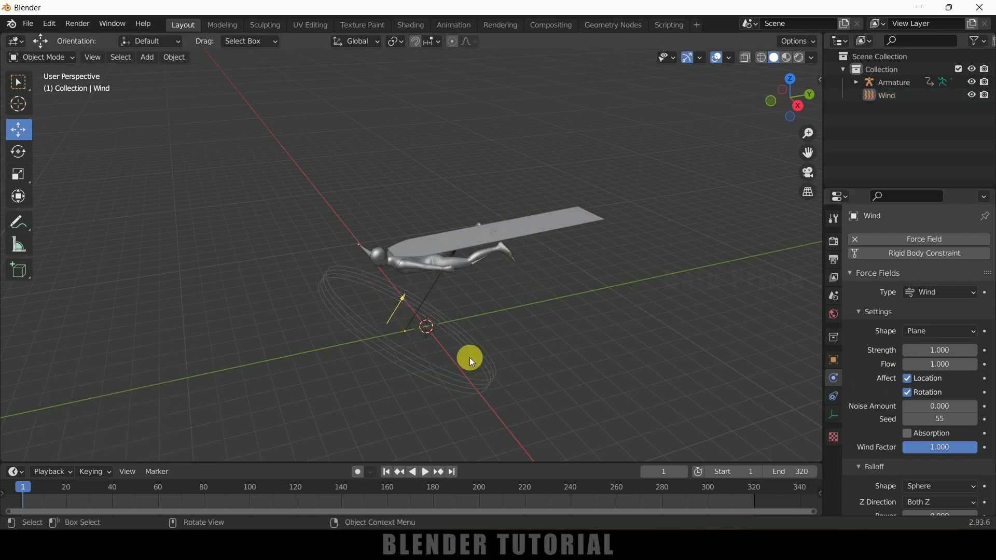
left_click(469, 371)
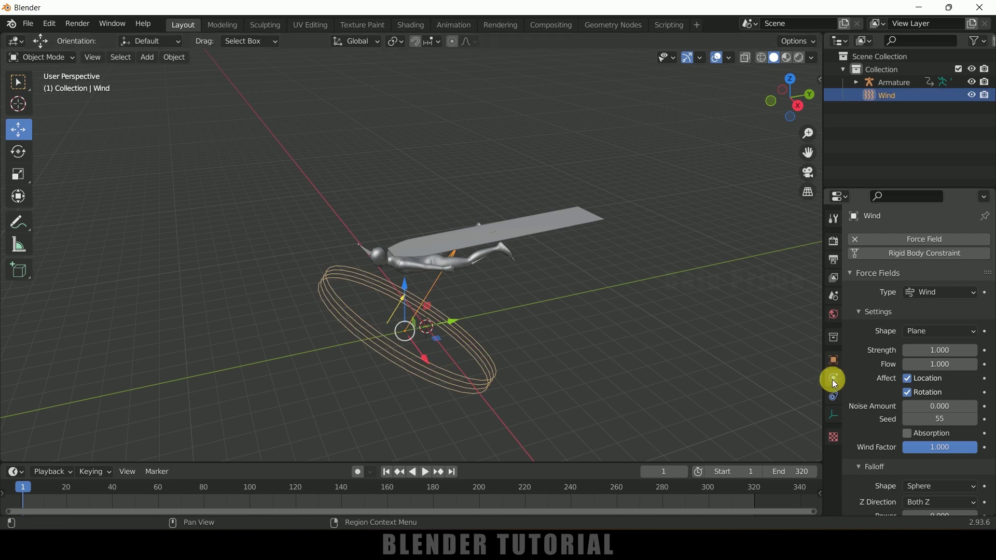
left_click(937, 353)
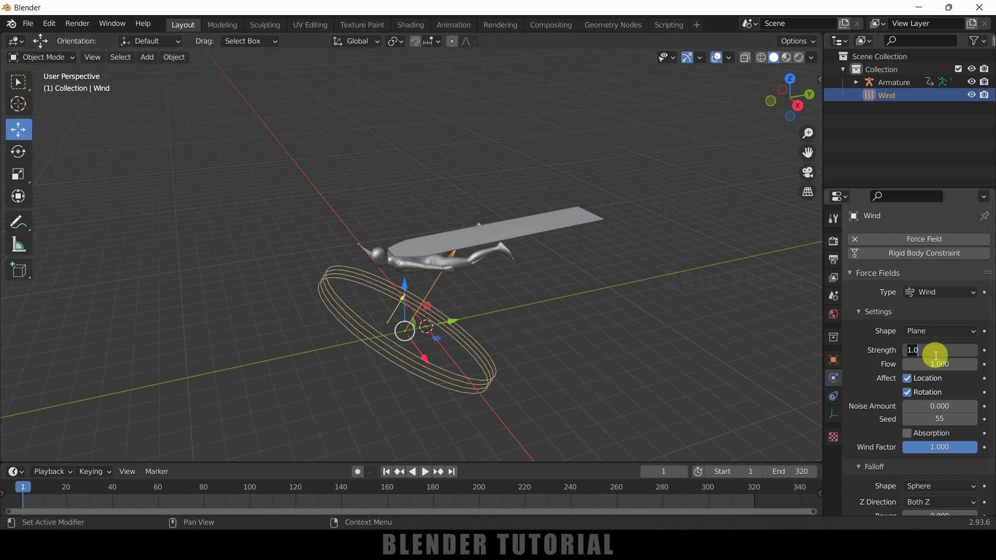
type("500")
key("Return")
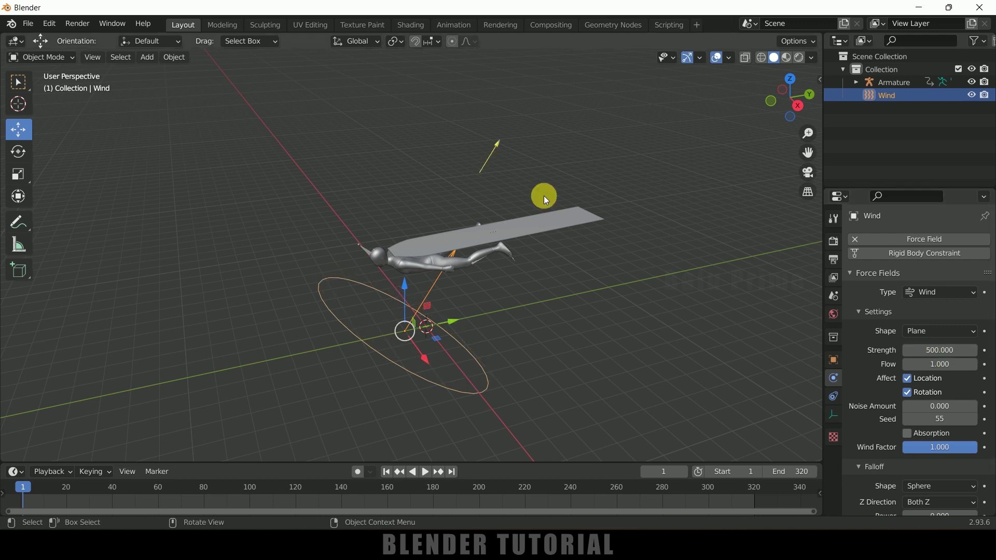
Play the simulation to frame 132 and examine how the wind blows the cape
left_click(424, 473)
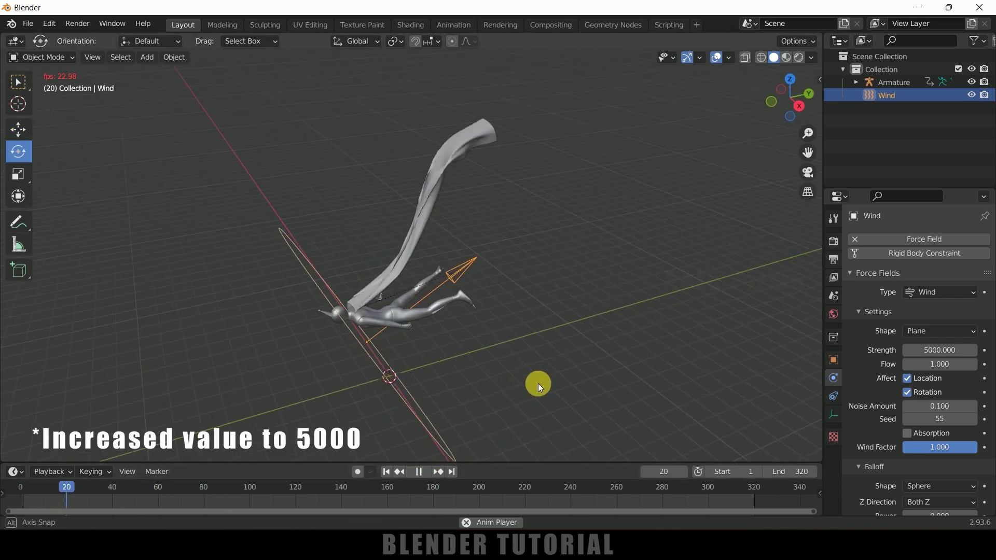
middle_click_drag(538, 384, 506, 368)
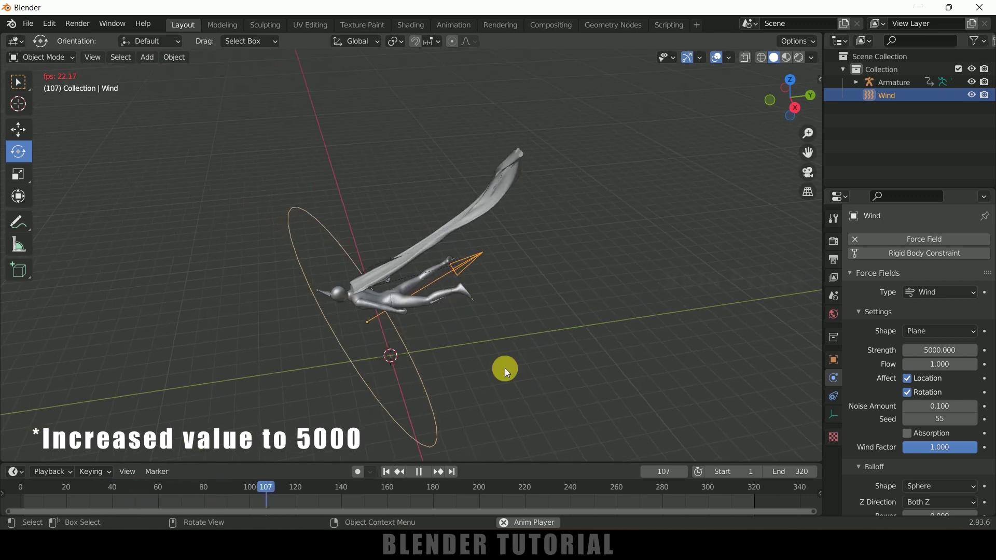
left_click(418, 472)
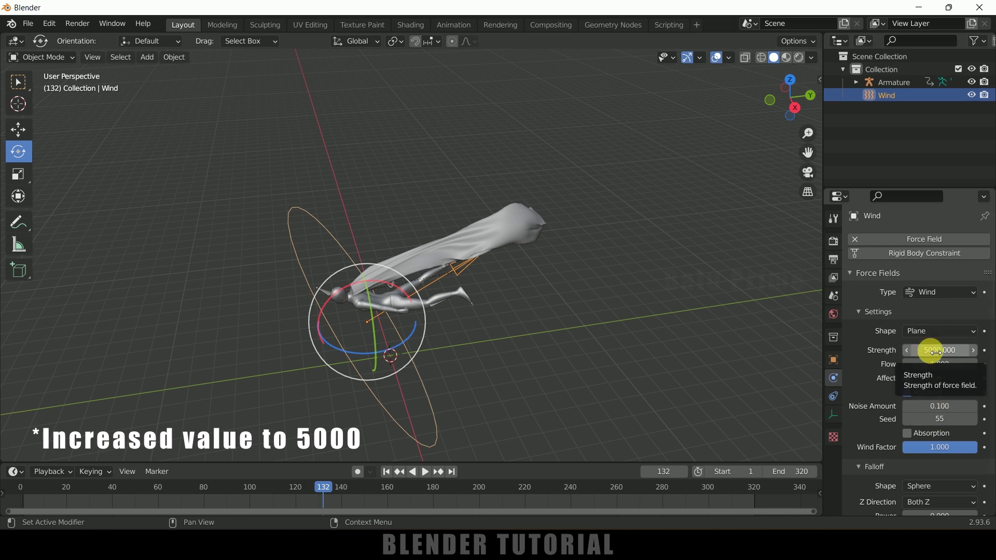
Add a second Wind force field at the world origin and move it up along Z above the character
middle_click_drag(750, 319, 518, 240)
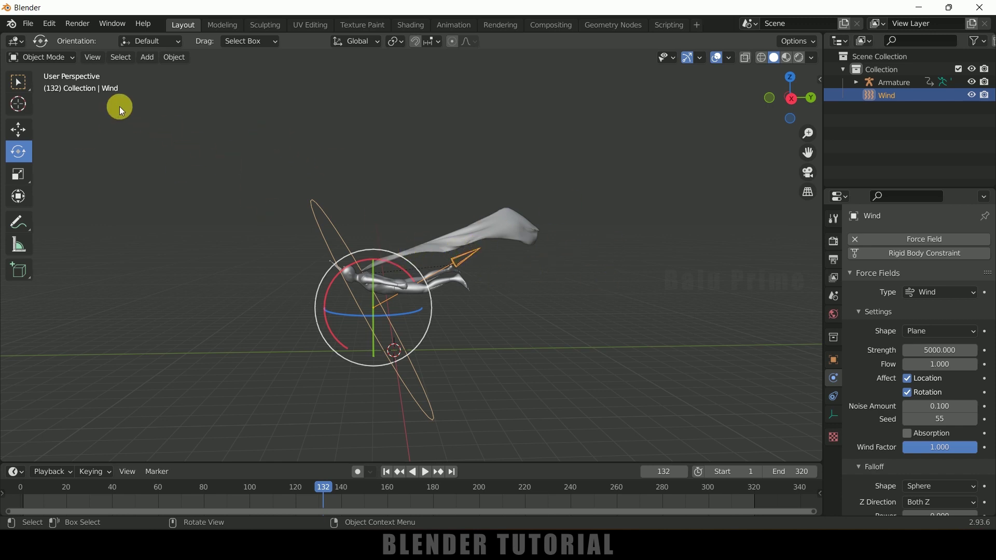
left_click(140, 58)
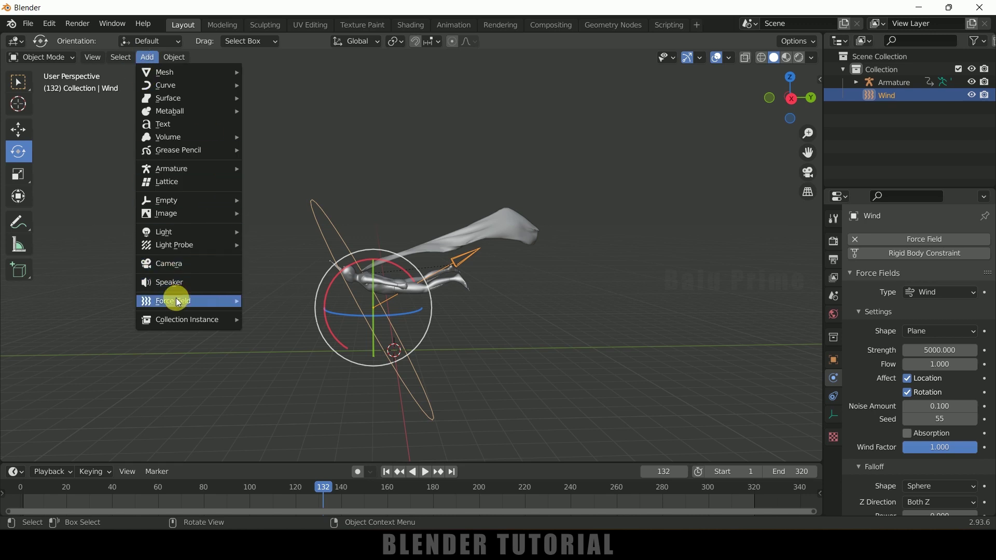
mouse_move(177, 301)
left_click(265, 314)
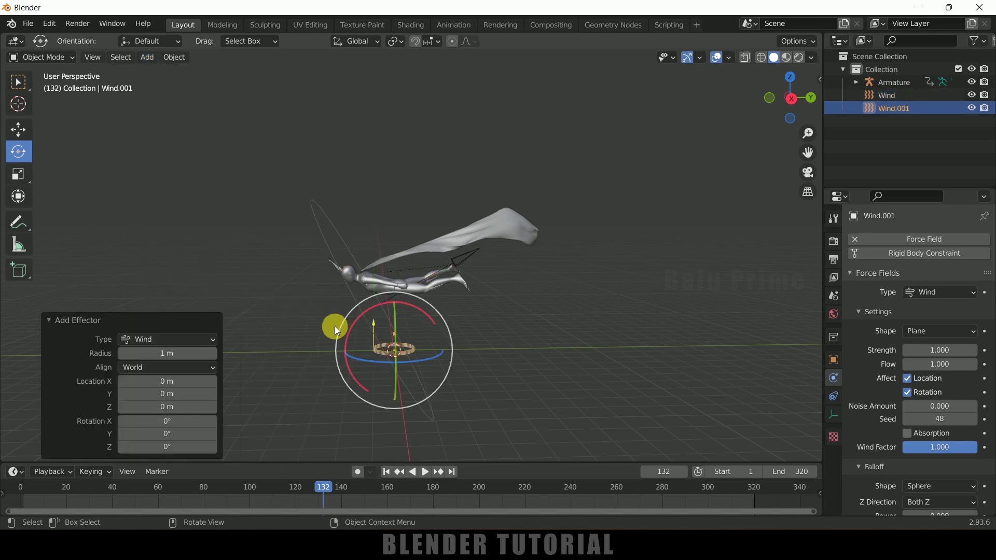
left_click(18, 129)
left_click_drag(400, 302, 463, 185)
Tilt the second Wind force field to blow toward the cape's trailing end and scale it up by about 3.06
left_click(18, 151)
key("s")
left_click(635, 270)
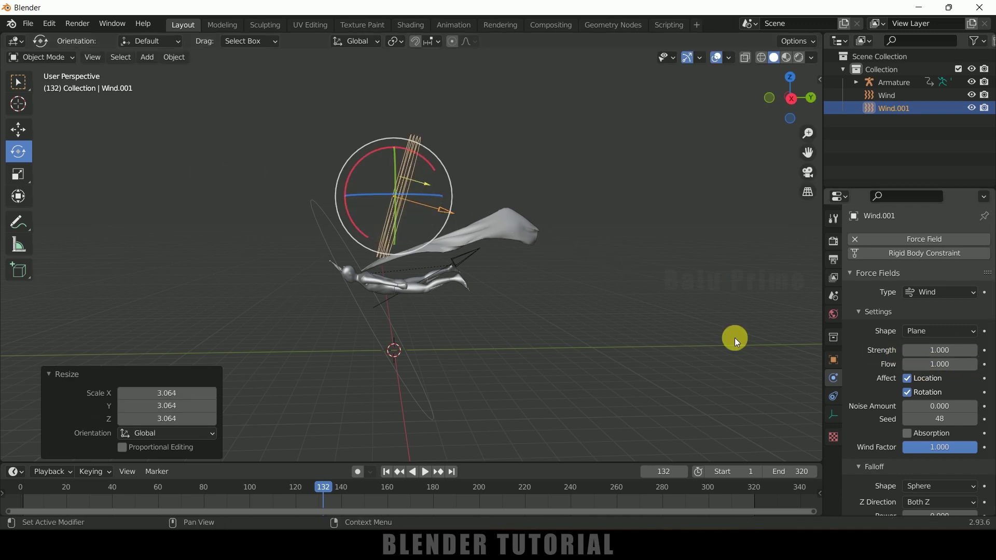
Set the second Wind force field's strength to 1500 and play the simulation to frame 51 to check the cape
left_click(512, 164)
left_click(409, 156)
left_click(940, 351)
type("1500")
key("Return")
left_click(424, 472)
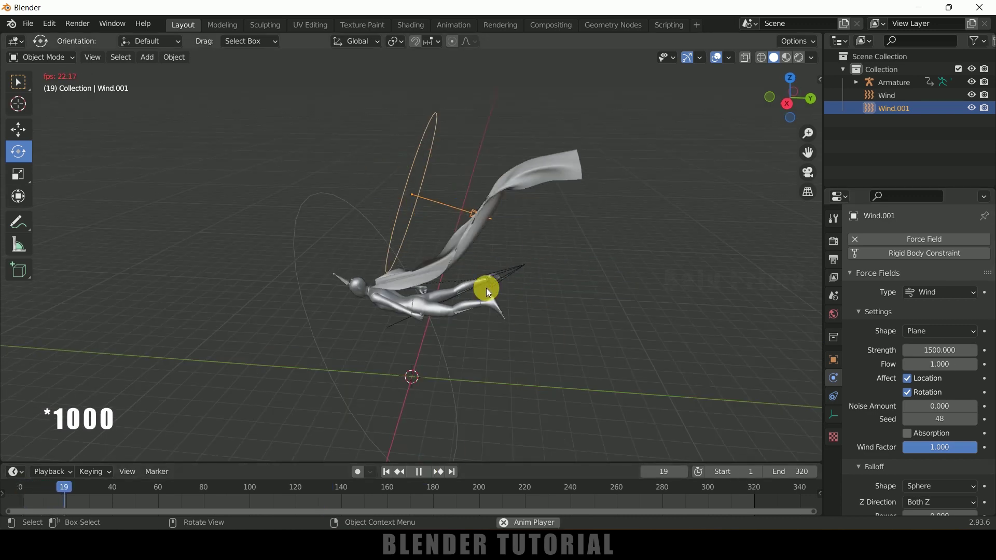
left_click(429, 475)
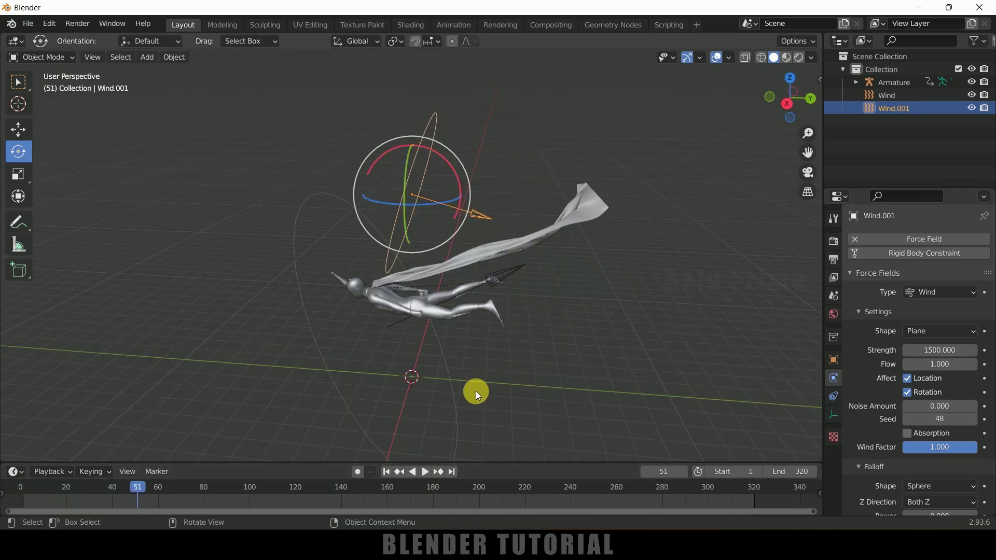
Select the cape plane and enable Self Collisions in its cloth physics settings
left_click(556, 234)
scroll(869, 409, "down", 8)
scroll(870, 408, "down", 15)
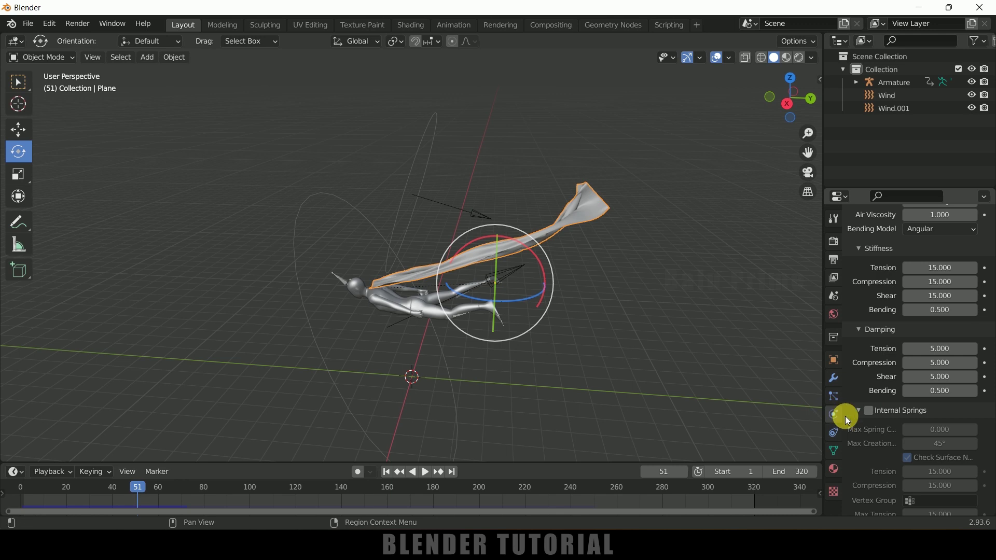
scroll(864, 431, "down", 8)
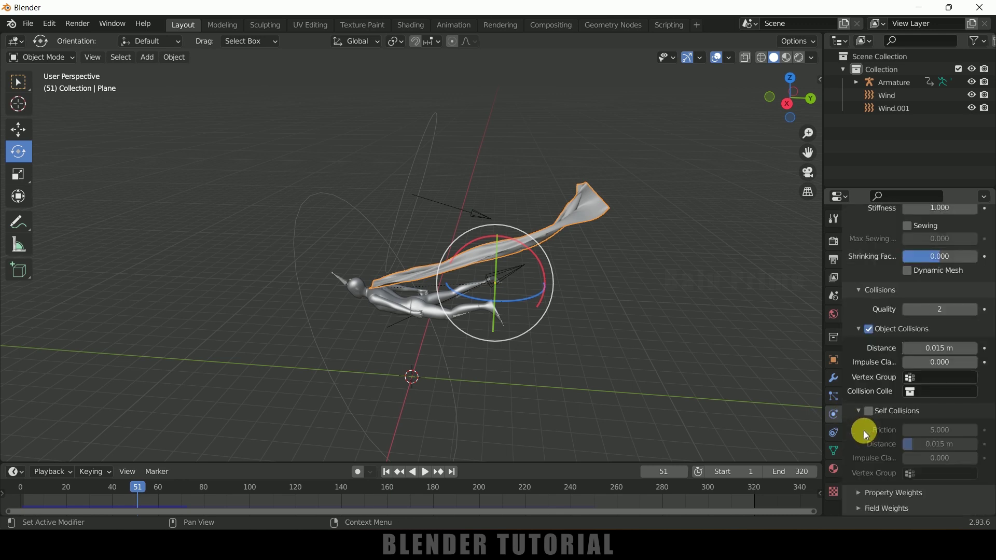
left_click(859, 292)
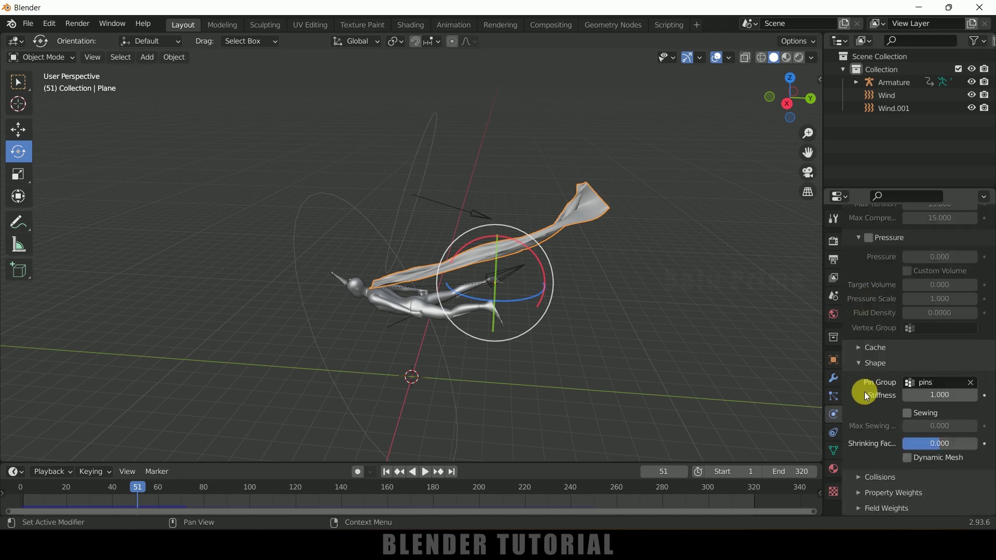
left_click(859, 471)
scroll(860, 464, "down", 9)
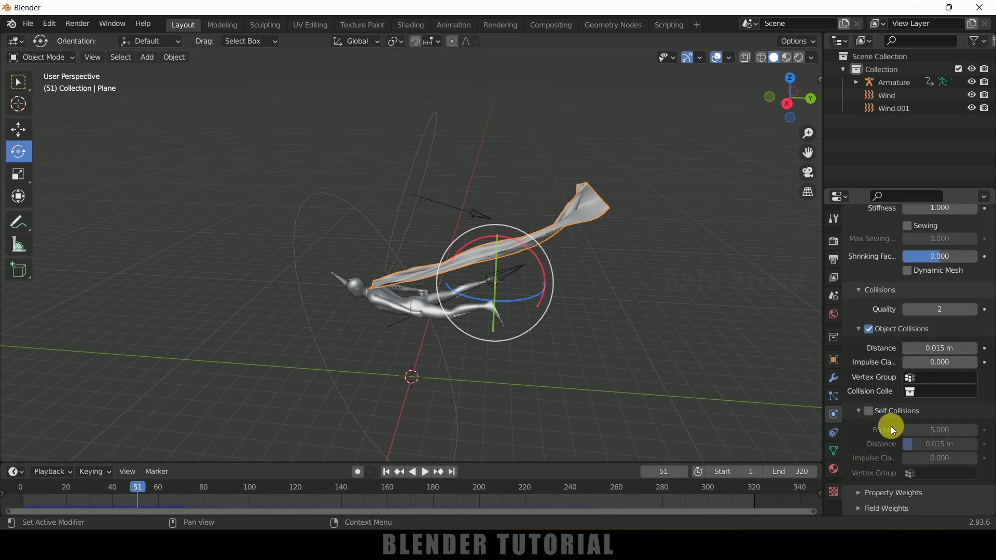
left_click(869, 412)
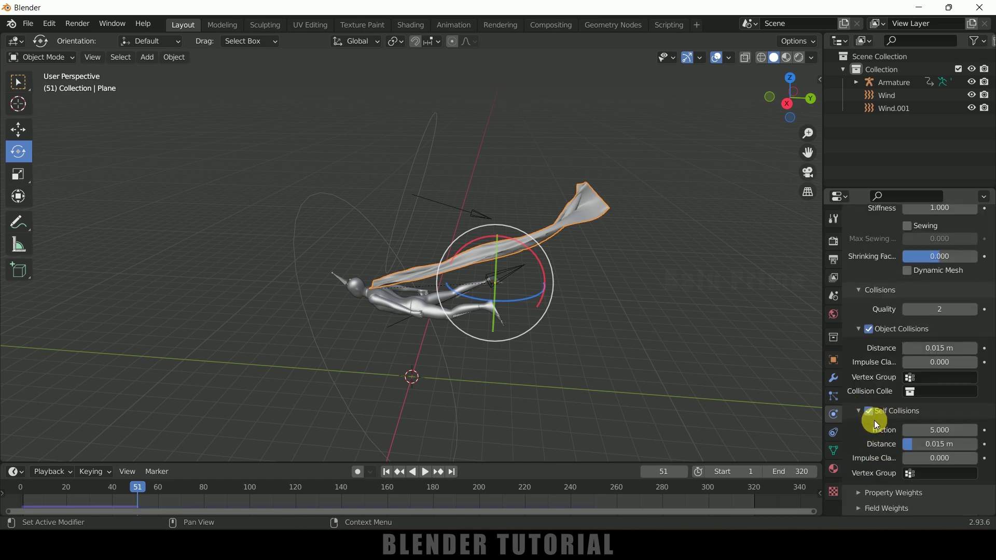
Set the cape's cloth cache simulation end to frame 320 and bake the simulation
scroll(874, 421, "up", 9)
left_click(863, 349)
scroll(869, 366, "down", 3)
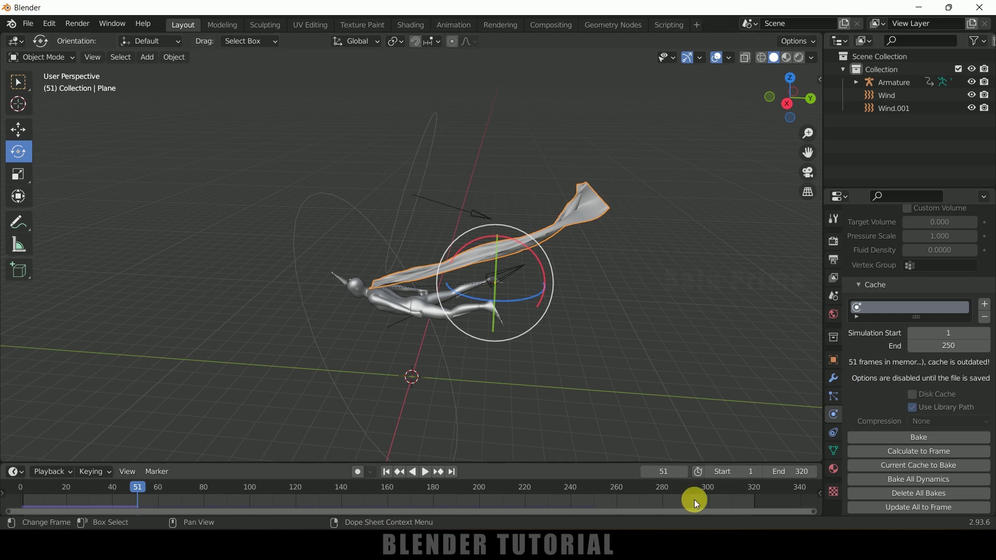
left_click(956, 346)
type("320")
key("Return")
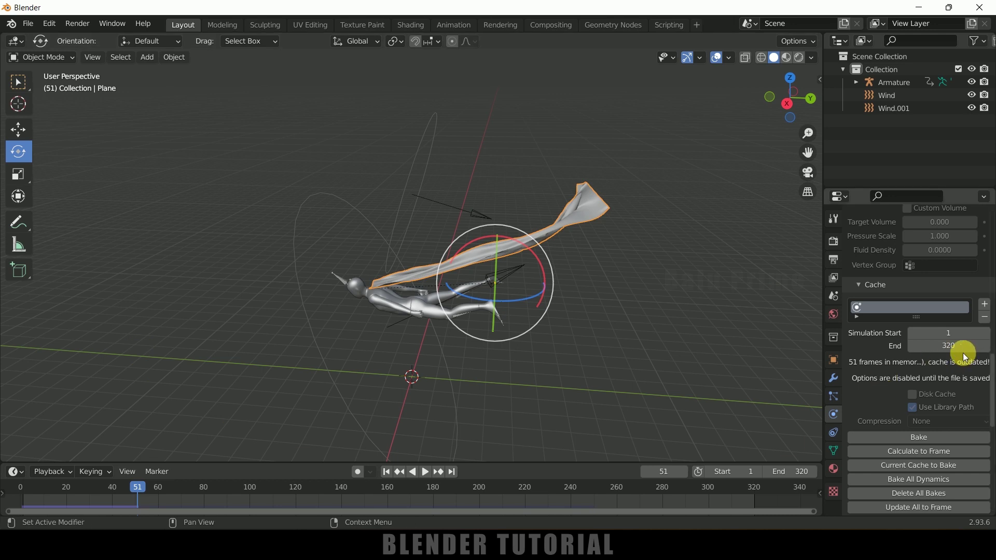
left_click(906, 439)
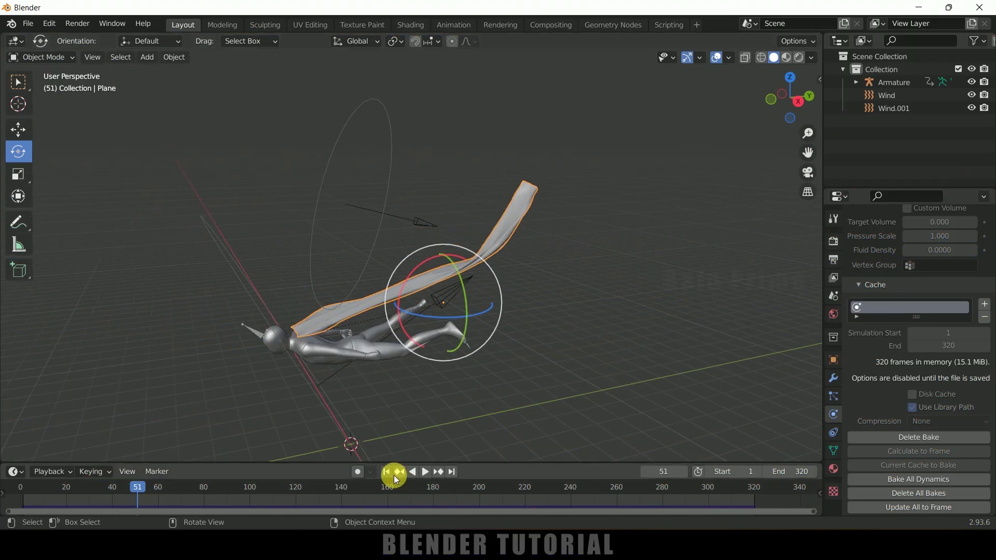
Play the baked cape simulation from the start and examine the cape's motion around the character
left_click(399, 477)
left_click(426, 473)
middle_click_drag(482, 379, 518, 331)
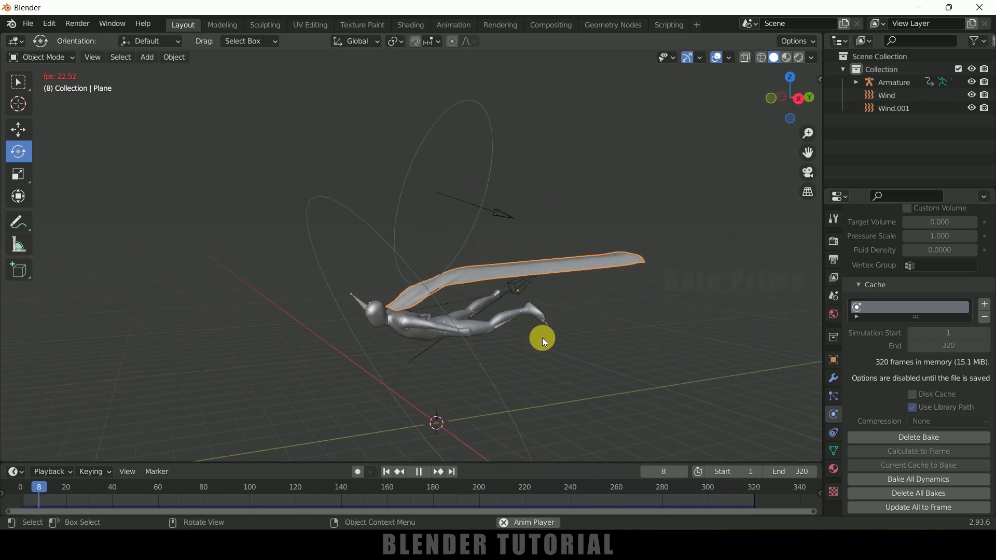